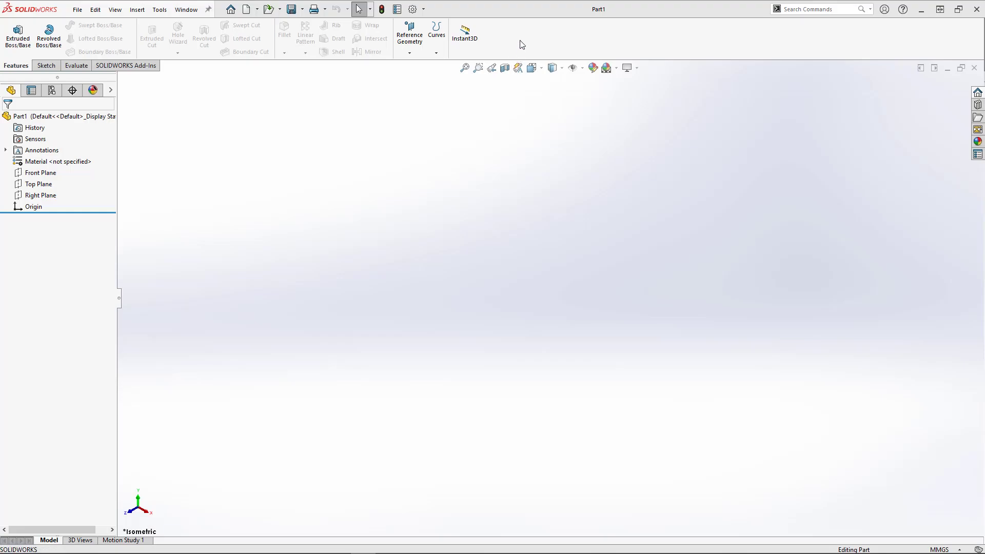
Step: From the CommandManager's right-click menu, open Customize on the Shortcut Bars tab
right_click(521, 40)
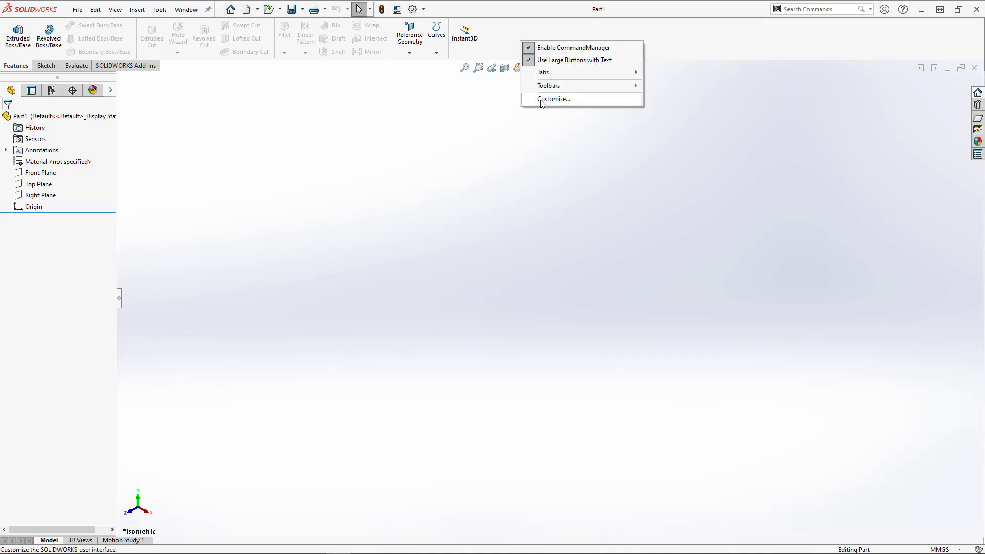
left_click(542, 100)
left_click(333, 132)
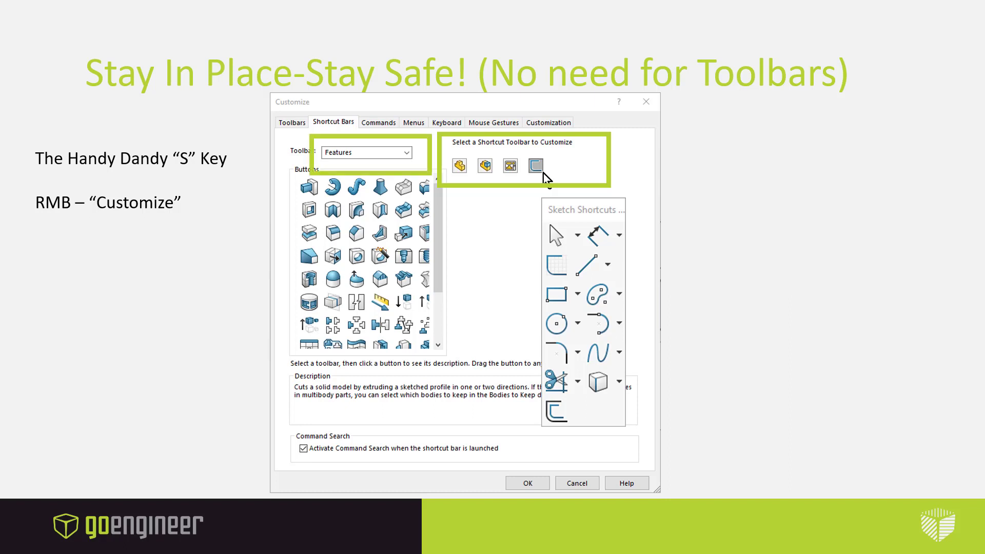
Step: Set the Shortcut Bars toolbar source to the Features command set
left_click(359, 153)
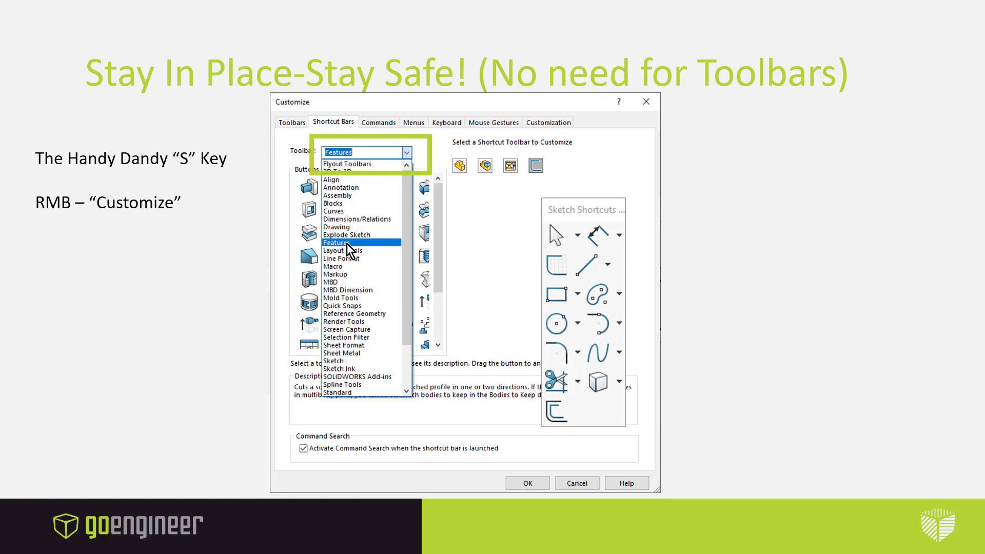
left_click(347, 243)
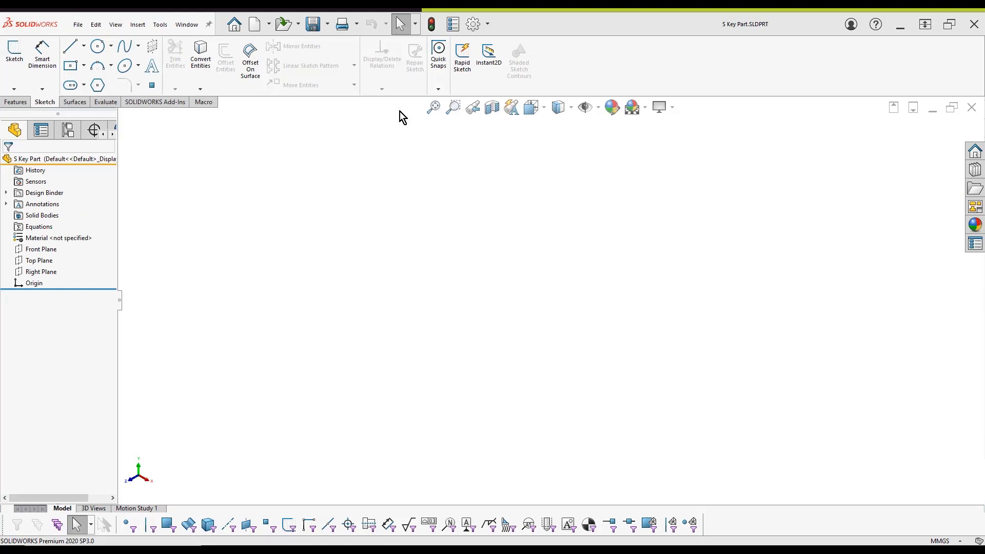
Step: In S Key Part, call up the S shortcut bar and reopen its Customize settings
key("s")
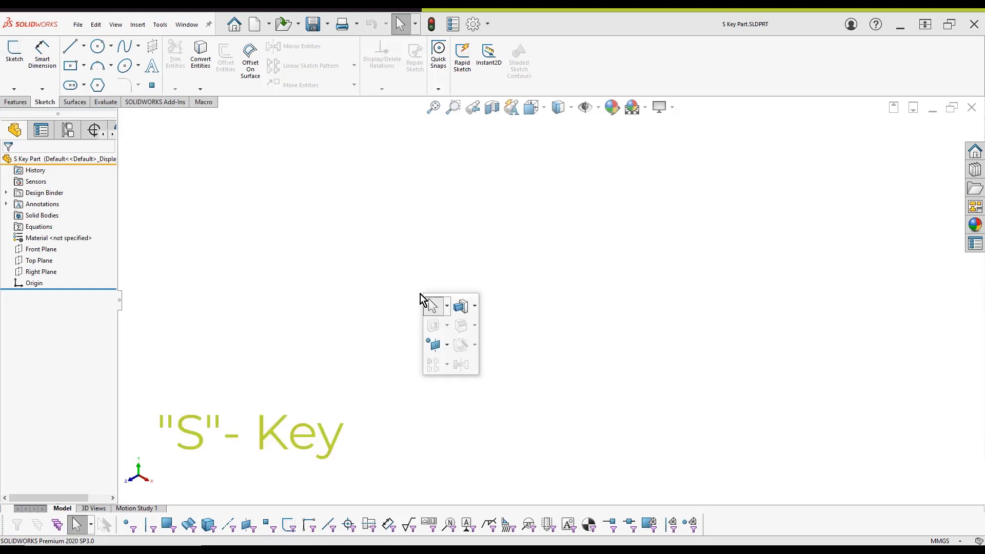
right_click(461, 340)
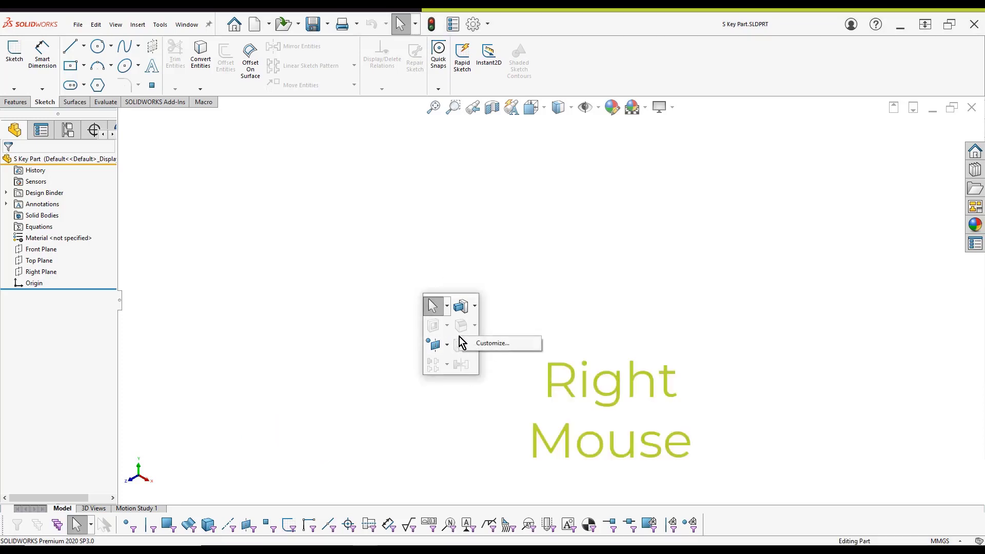
left_click(485, 344)
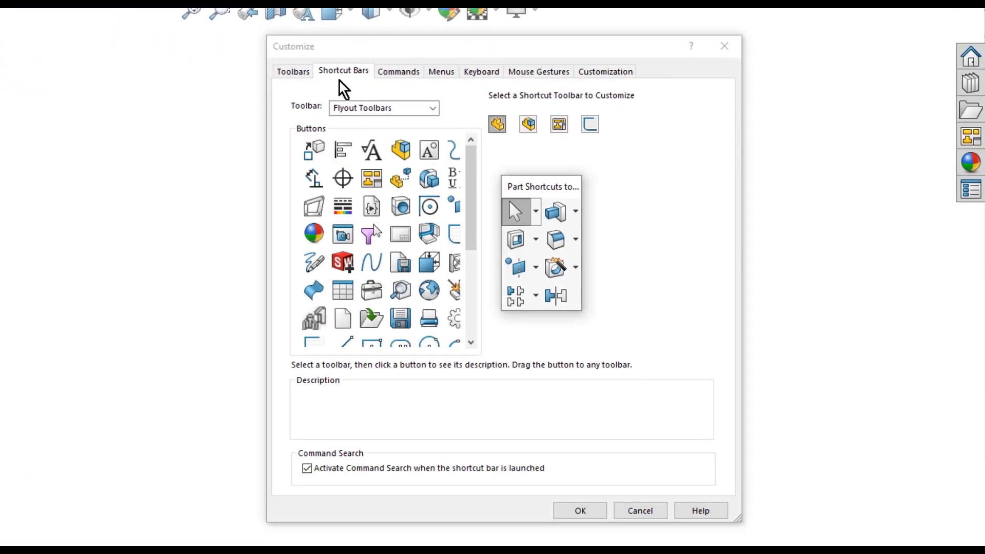
Step: Select the Sketch shortcut bar for editing and set the Toolbar source to Features
left_click(527, 127)
left_click(558, 129)
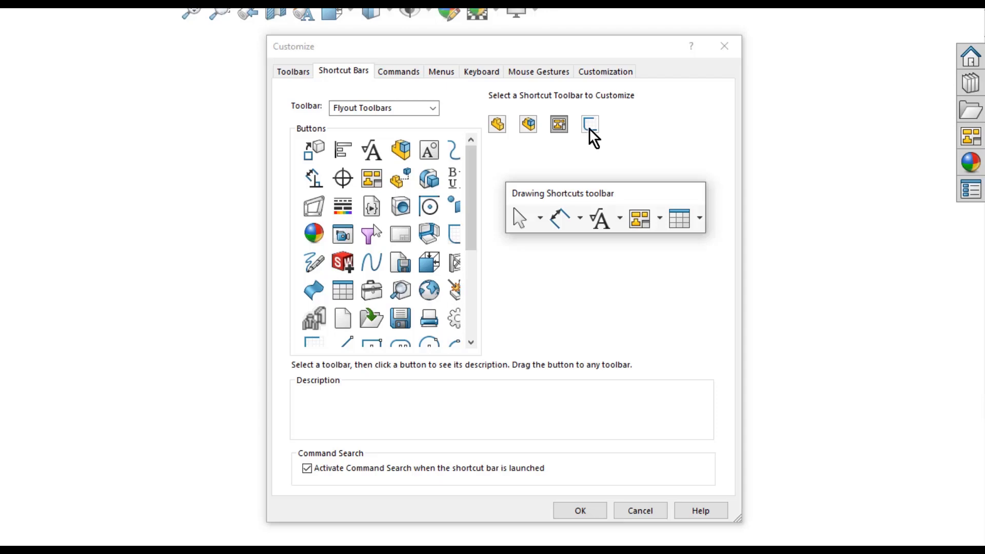
left_click(590, 128)
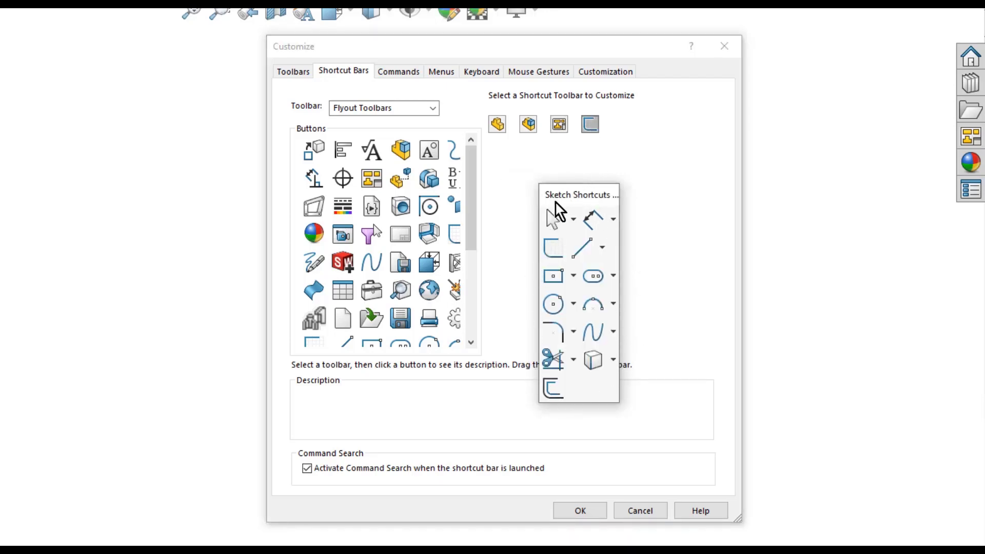
left_click(434, 108)
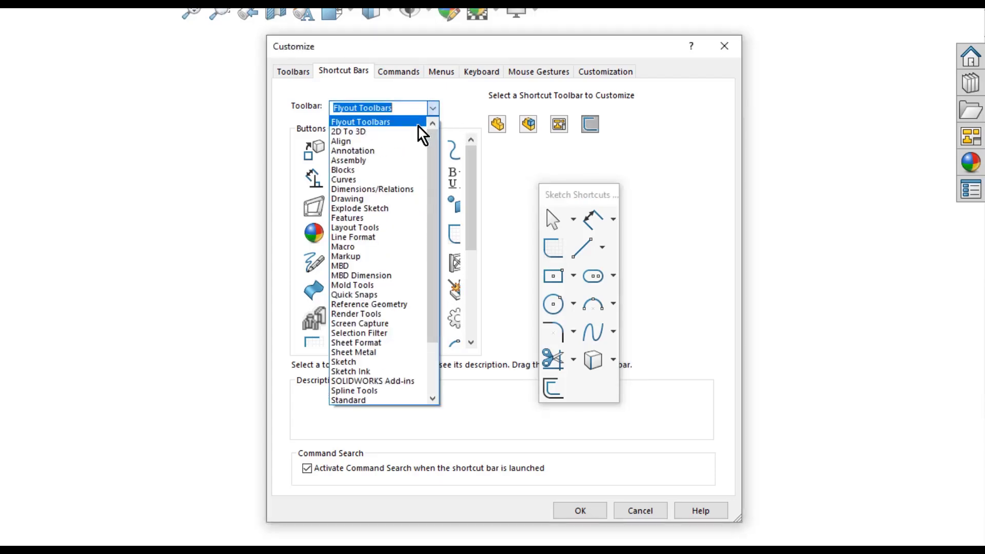
left_click(360, 219)
Step: Add Extruded Boss/Base, Extruded Cut and Revolved Boss/Base to the Sketch shortcut bar
mouse_move(320, 158)
left_mouse_down()
mouse_move(487, 280)
mouse_move(574, 362)
mouse_move(581, 394)
left_mouse_up()
mouse_move(319, 182)
left_mouse_down()
mouse_move(357, 189)
mouse_move(534, 280)
mouse_move(607, 394)
left_mouse_up()
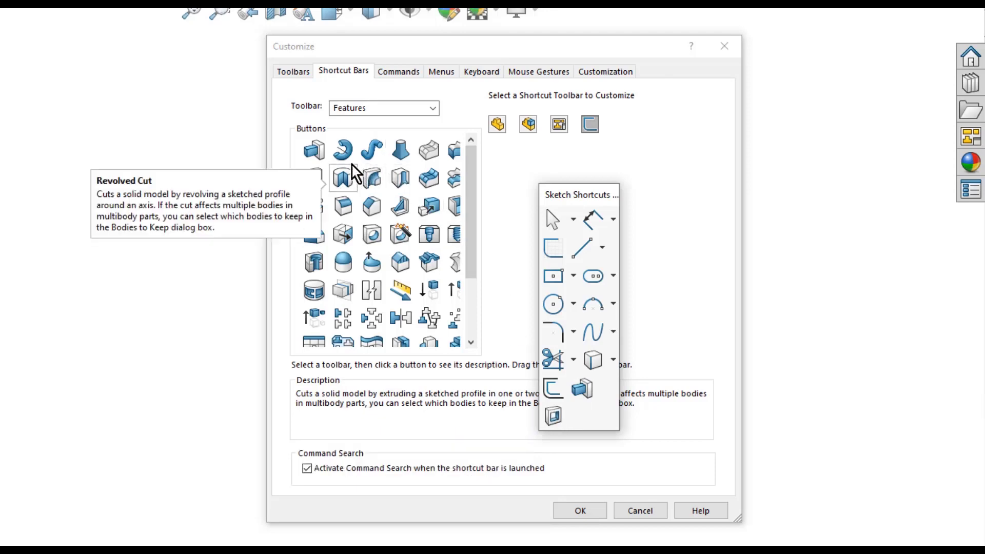
mouse_move(342, 150)
left_mouse_down()
mouse_move(540, 360)
mouse_move(572, 413)
left_mouse_up()
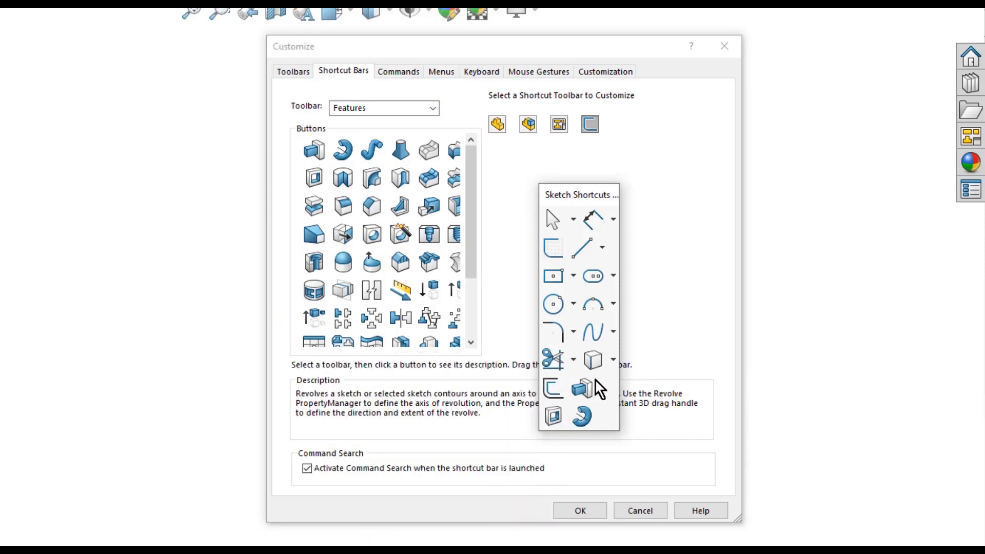
left_click(675, 203)
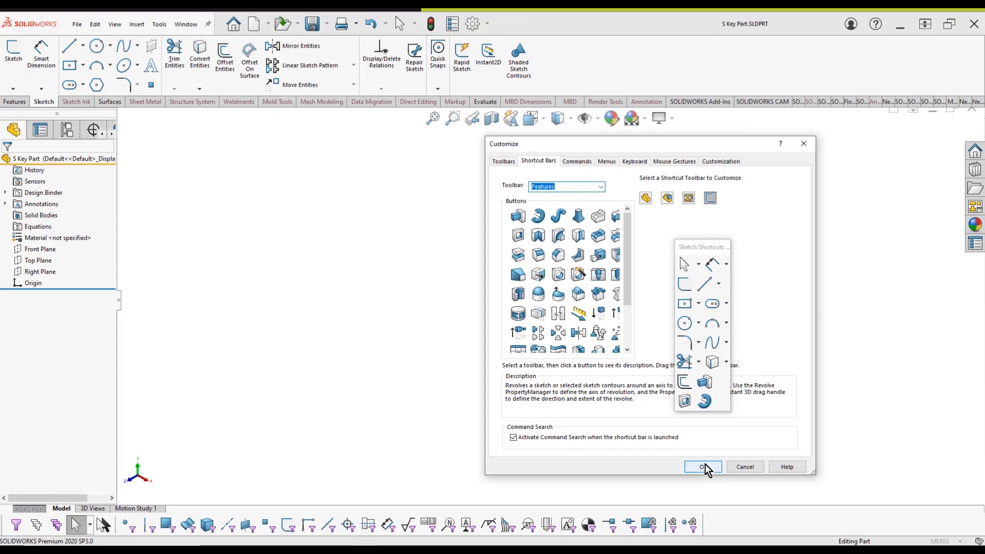
Step: Save the shortcut bar changes, then select the Front Plane and view it normal
left_click(705, 465)
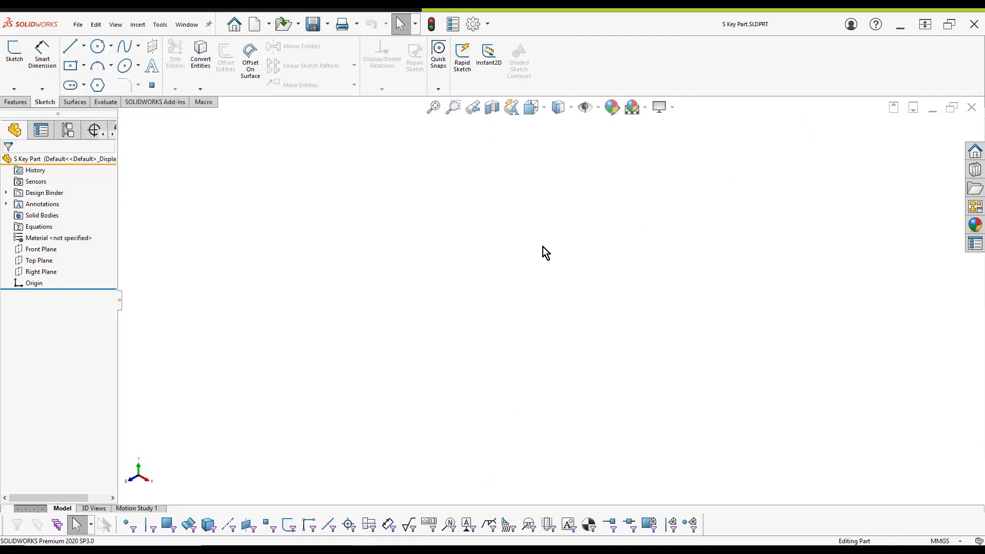
left_click(48, 249)
key("ctrl+8")
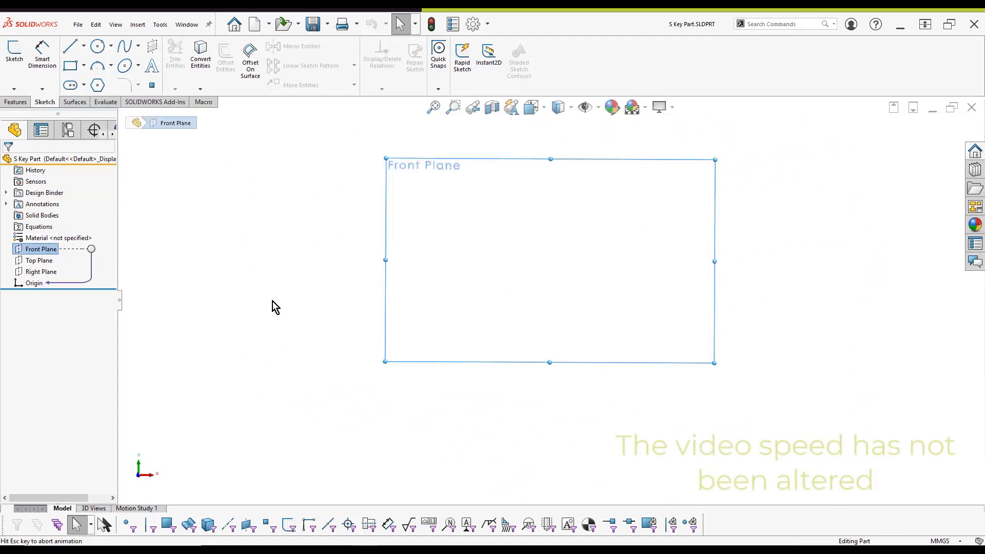
Step: Sketch a rectangle from the origin to an upper-left corner
key("s")
left_click(337, 354)
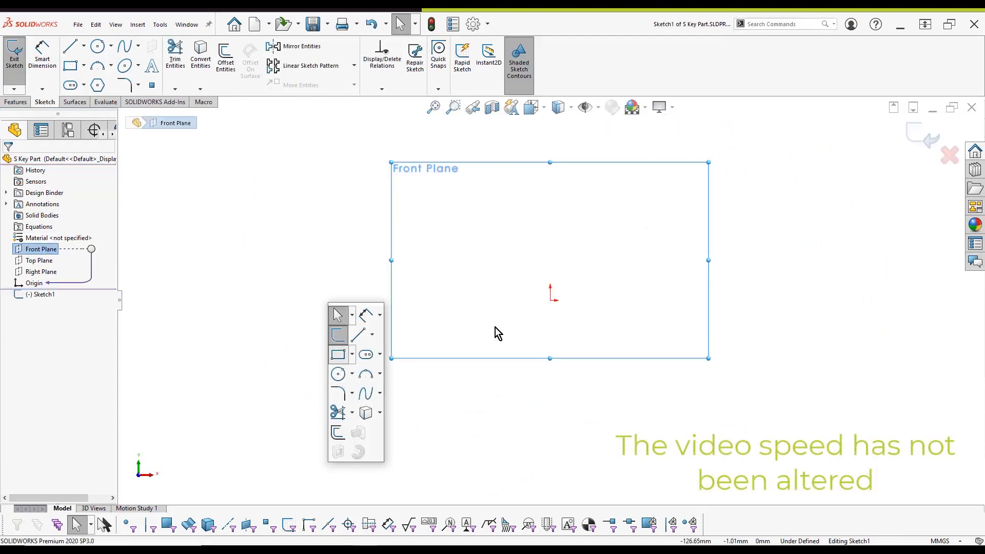
left_click(550, 301)
left_click(445, 148)
Step: Draw a circle of about 28.2 radius on the left edge and trim it into a half-circle notch
key("s")
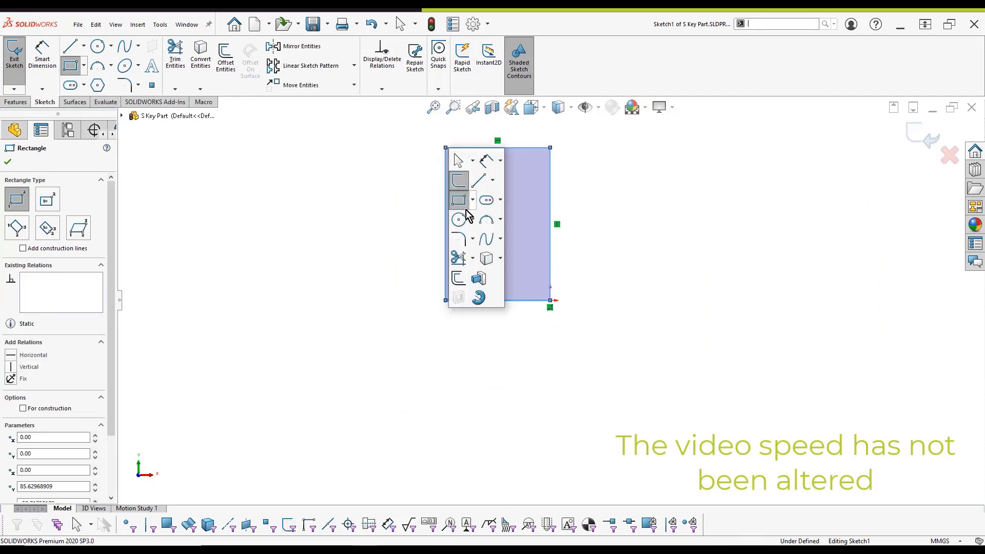
left_click(466, 219)
left_click(481, 206)
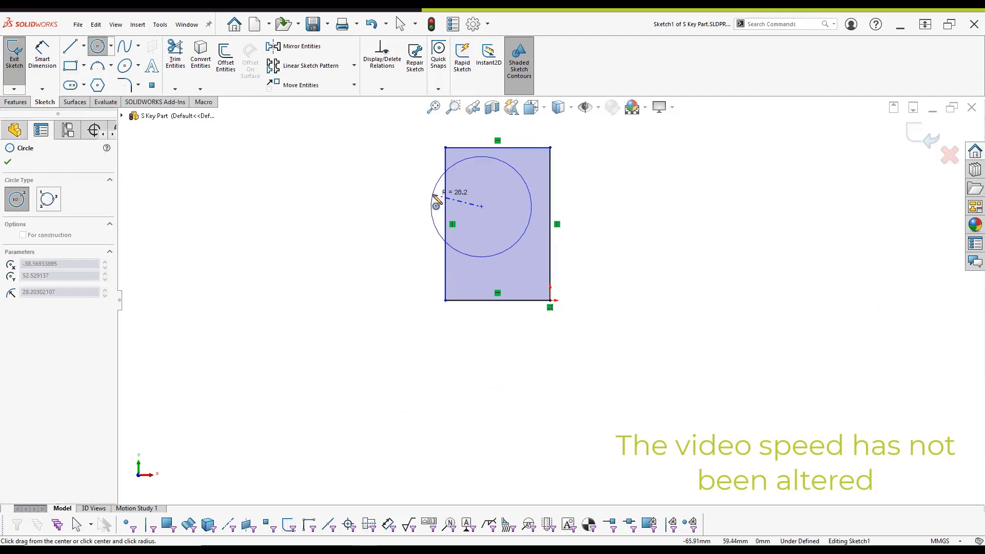
left_click(434, 196)
key("s")
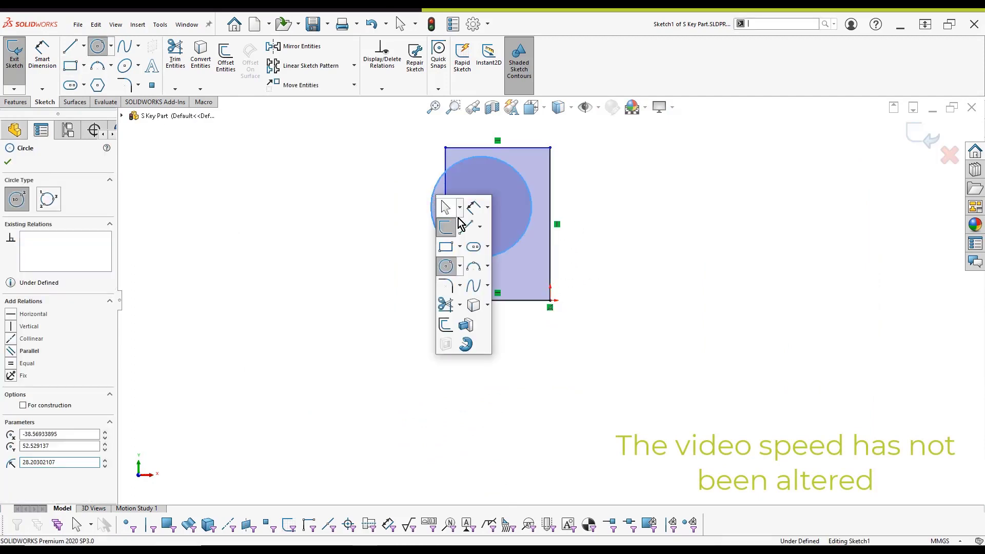
left_click(446, 306)
mouse_move(516, 264)
left_mouse_down()
mouse_move(494, 236)
mouse_move(444, 209)
left_mouse_up()
Step: Dimension the rectangle's height to 45 mm
key("s")
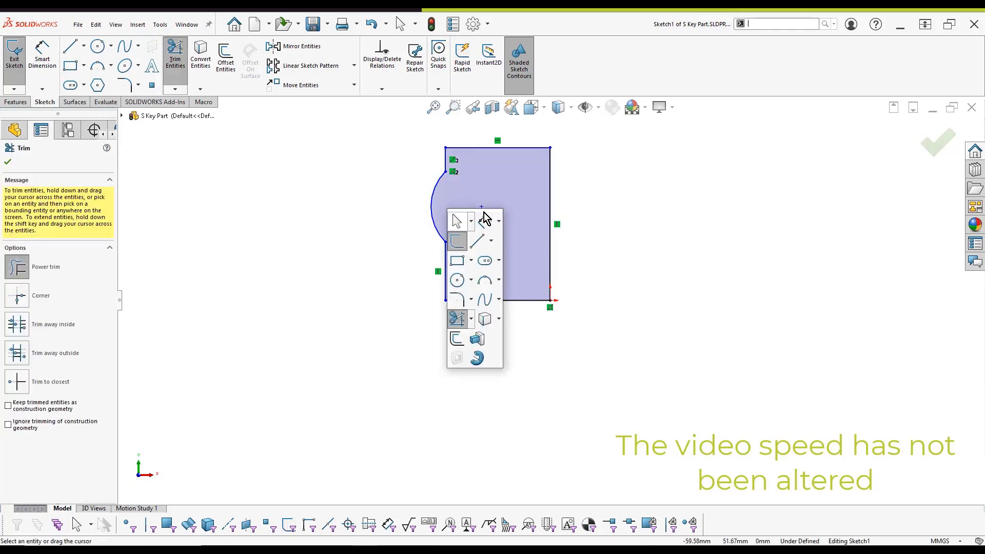
left_click(485, 220)
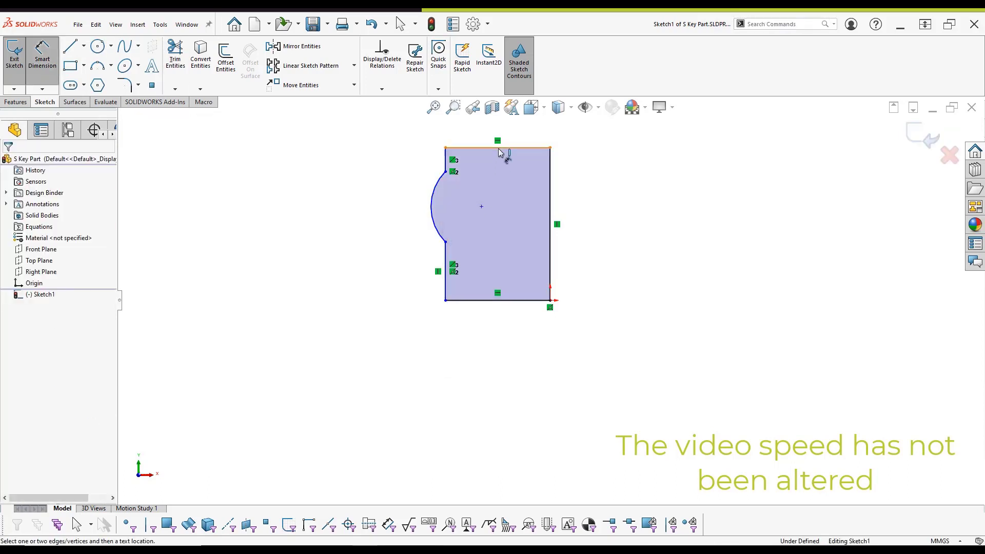
left_click(472, 150)
left_click(480, 300)
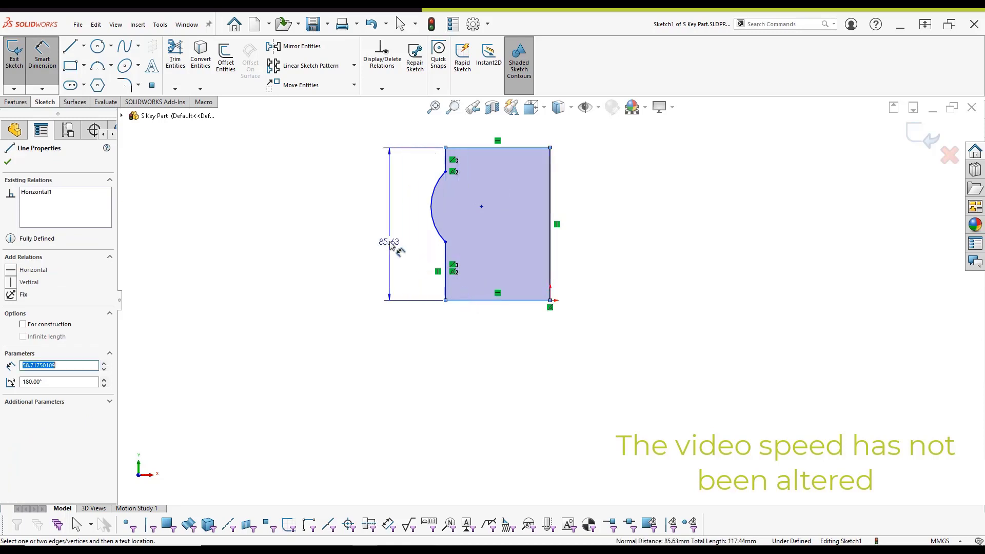
left_click(391, 244)
type("45")
key("Return")
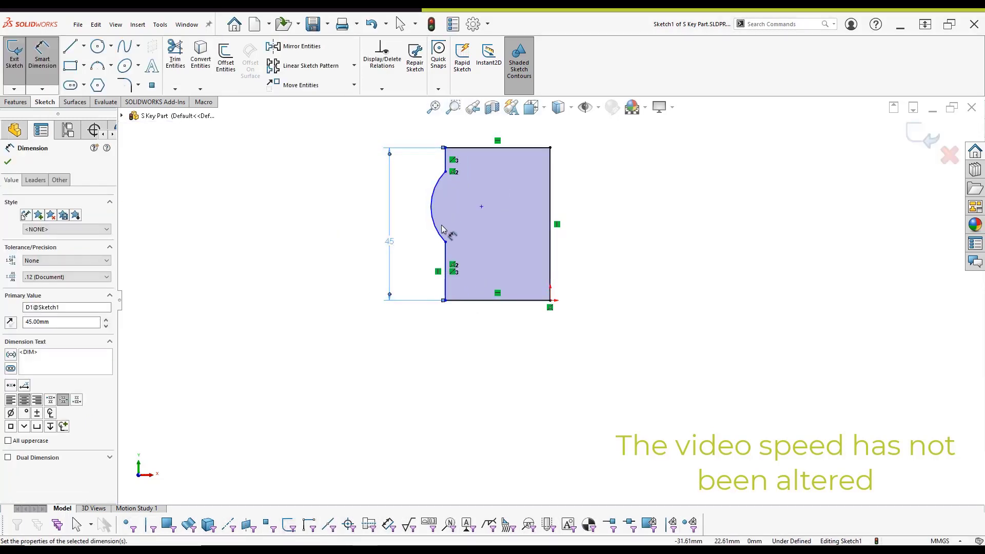
Step: Dimension the notch arc's horizontal inset to 4 mm
left_click(432, 208)
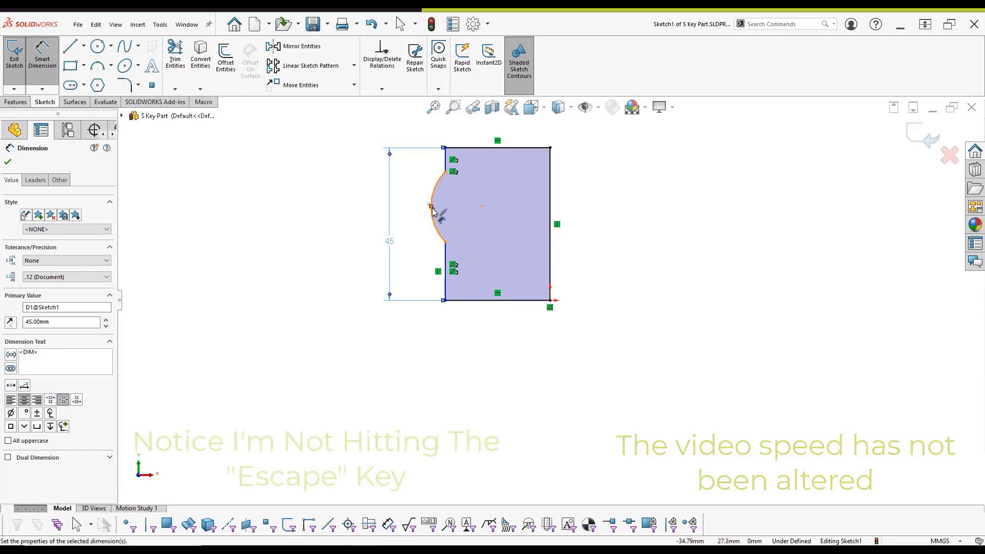
left_click(444, 287)
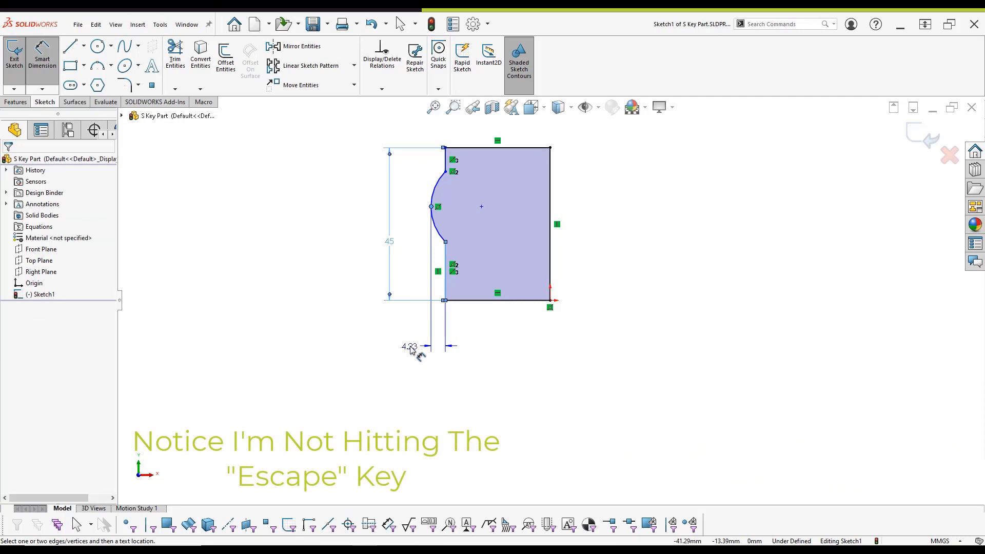
left_click(410, 347)
type("4")
key("Return")
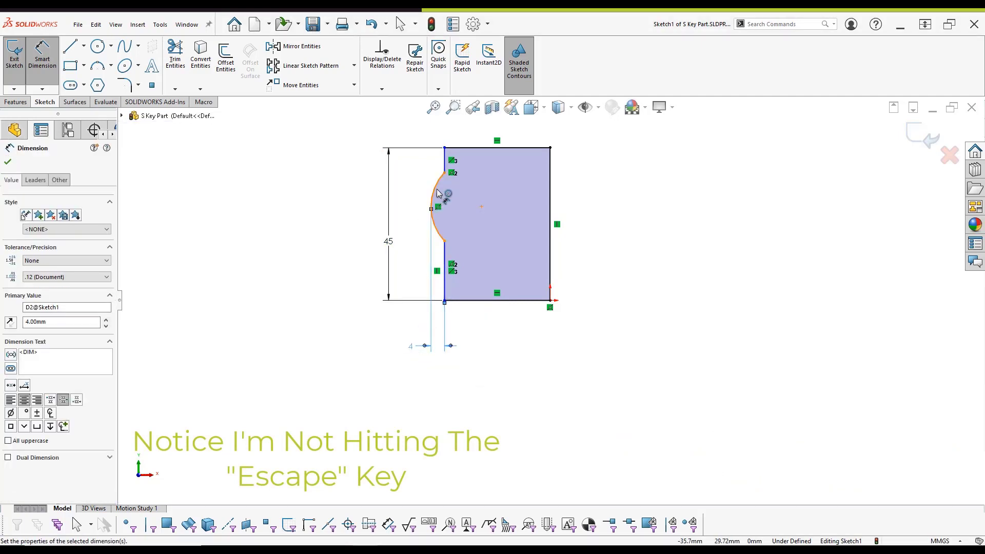
Step: Set the arc 10 mm below the top edge and 16 mm tall
left_click(445, 173)
left_click(445, 148)
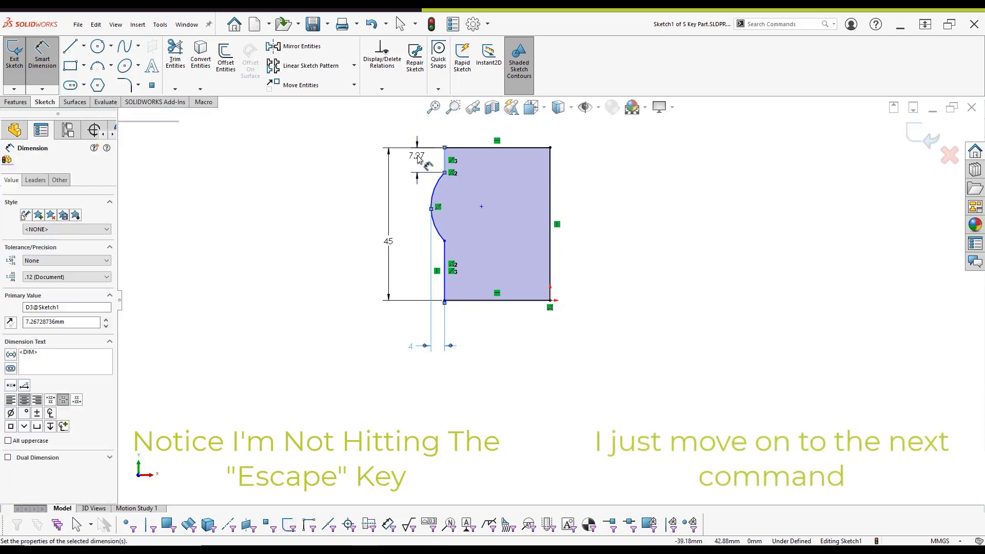
left_click(420, 160)
type("10")
key("Return")
left_click(443, 182)
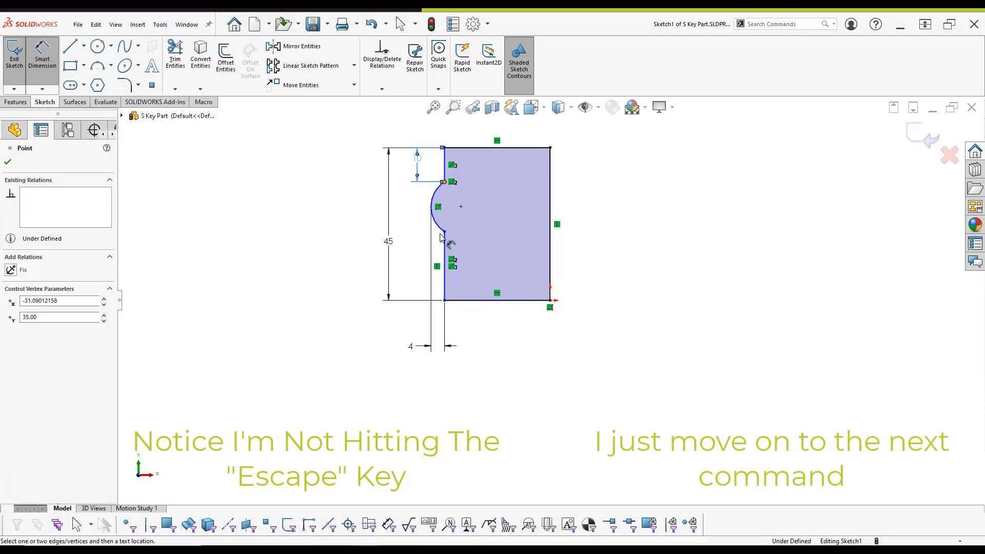
left_click(444, 231)
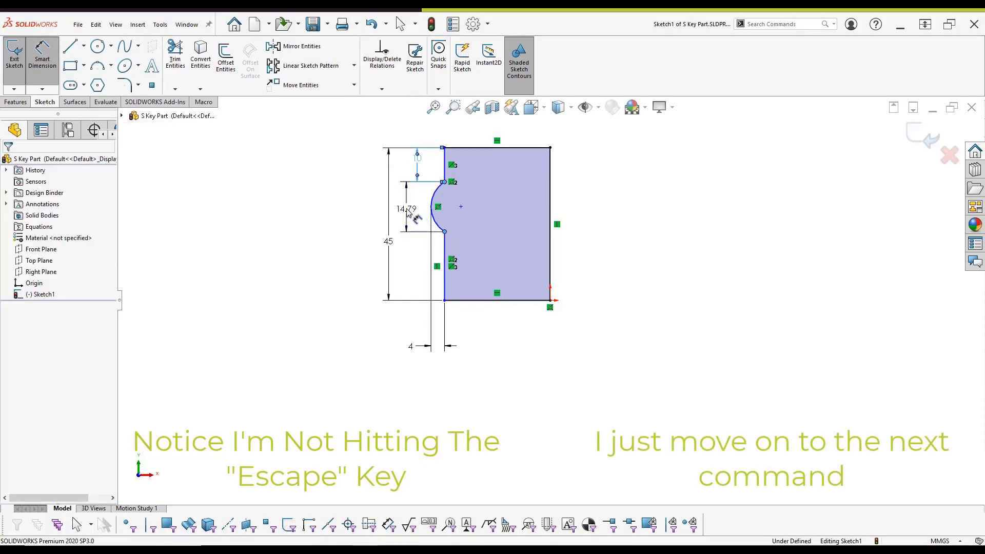
left_click(408, 212)
type("16")
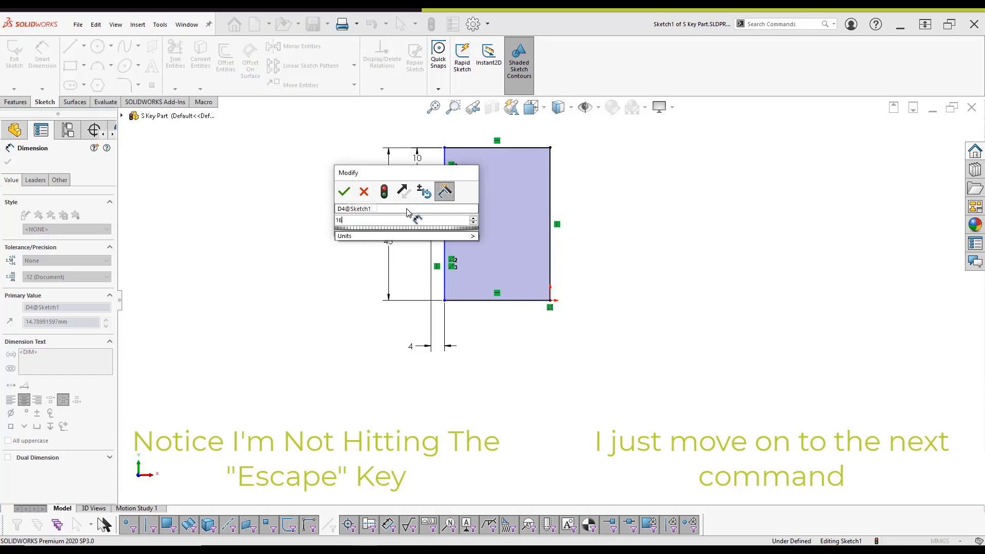
key("Return")
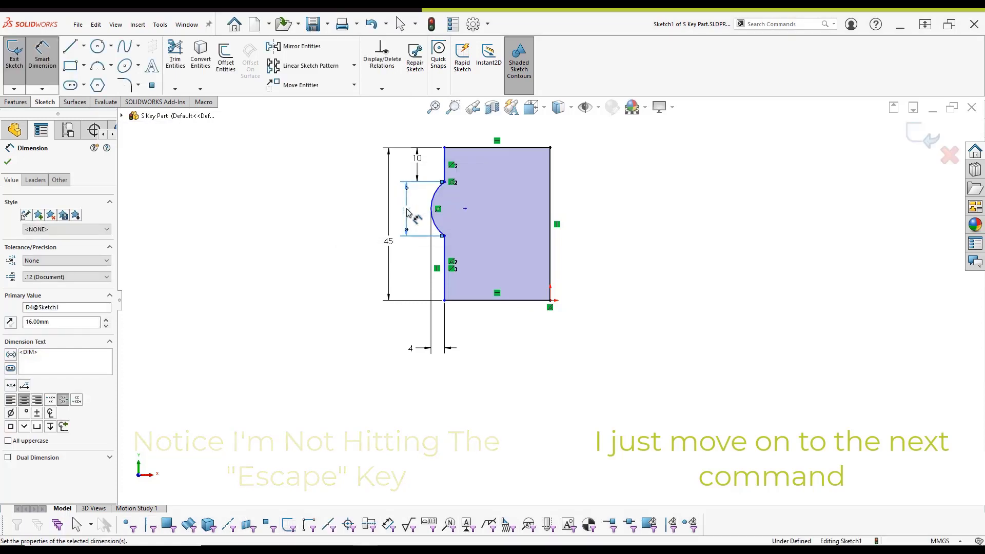
Step: Draw a centerline along the rectangle's right edge
key("s")
left_click(454, 241)
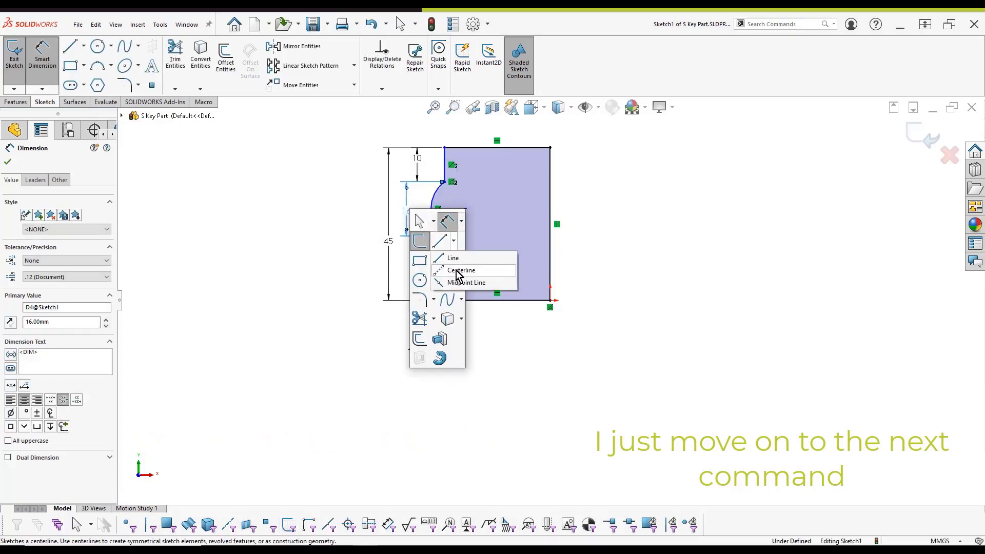
left_click(461, 271)
left_click(550, 300)
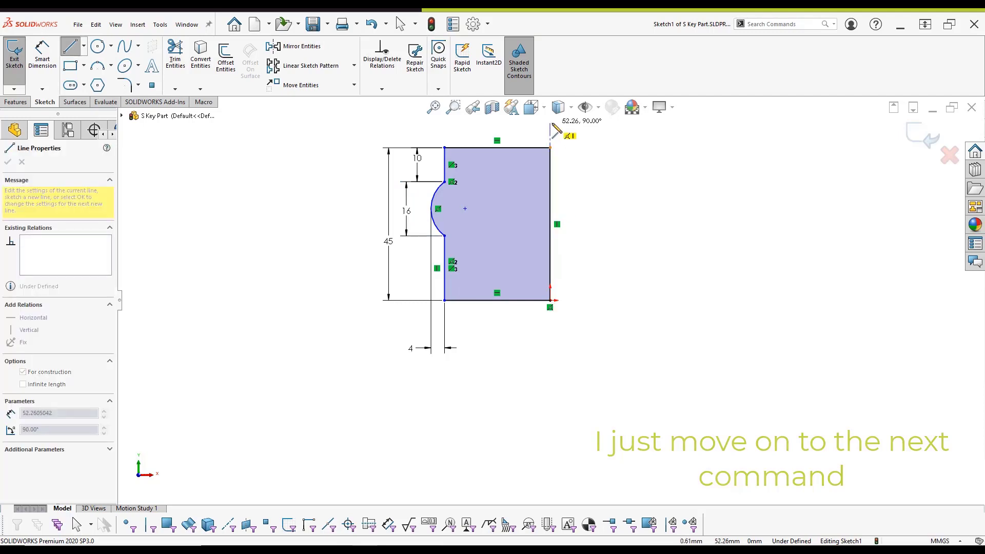
left_click(551, 123)
Step: Dimension the width from the centerline to the left edge as 25 mm
key("s")
left_click(590, 136)
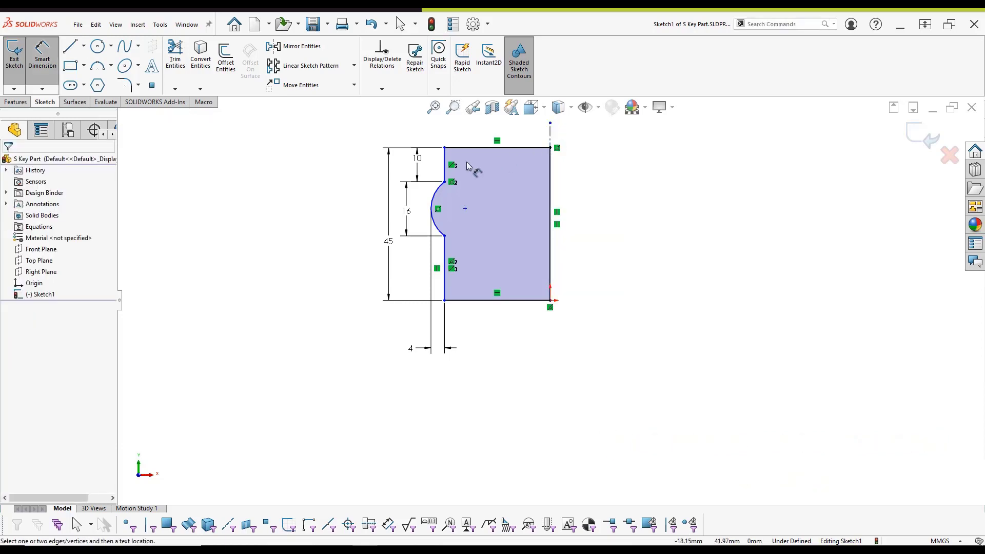
left_click(551, 137)
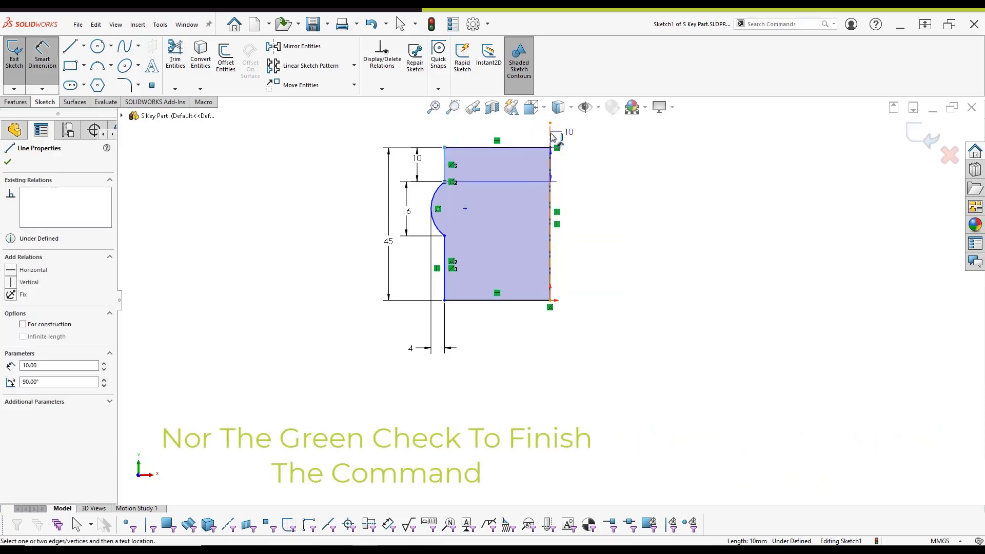
left_click(445, 164)
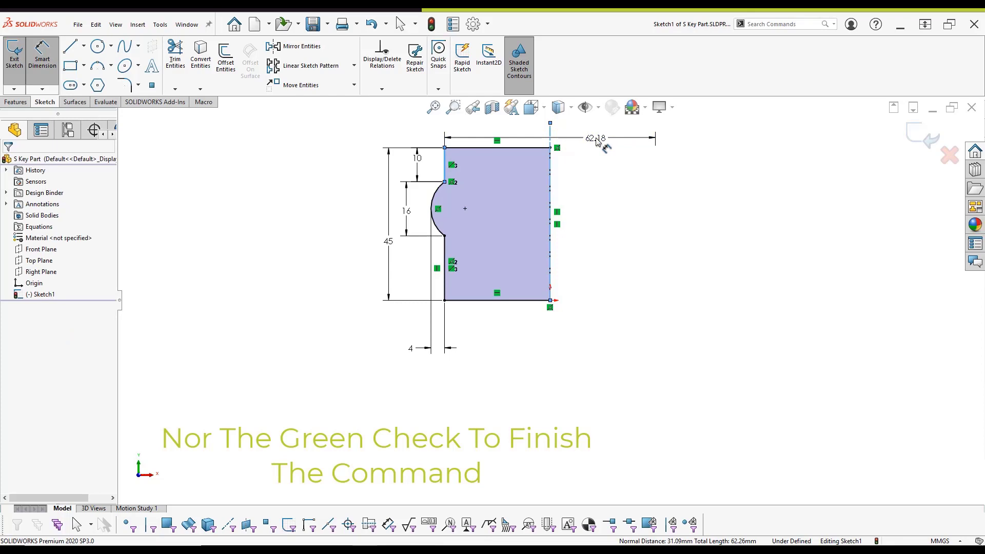
left_click(597, 142)
type("25")
key("Return")
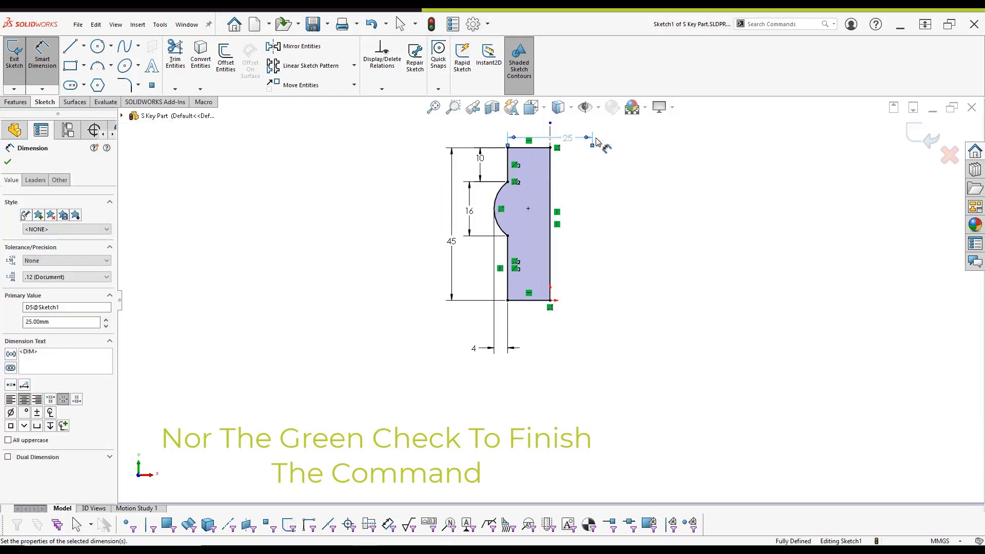
key("s")
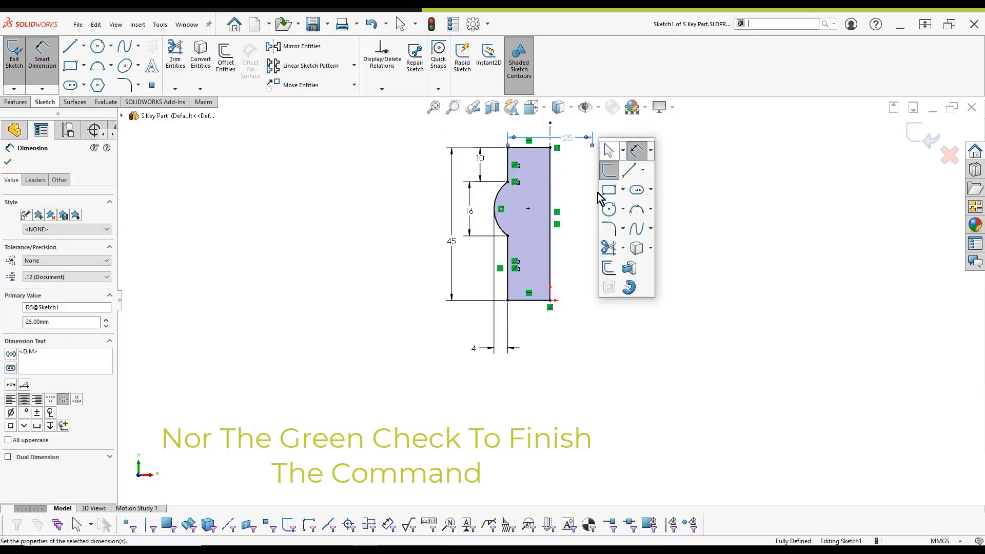
Step: Extrude Sketch1 as a Mid Plane boss with 10 mm depth
left_click(627, 270)
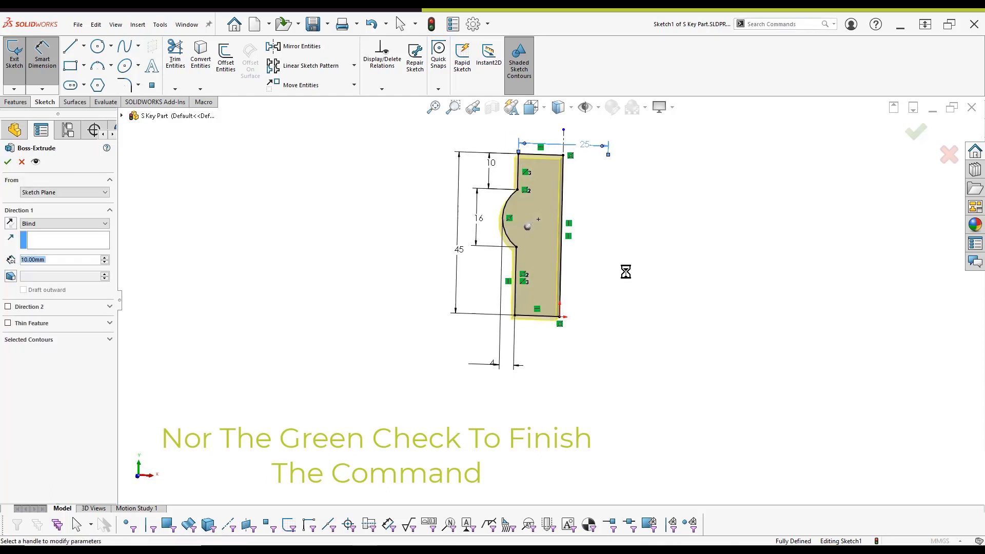
right_click(627, 272)
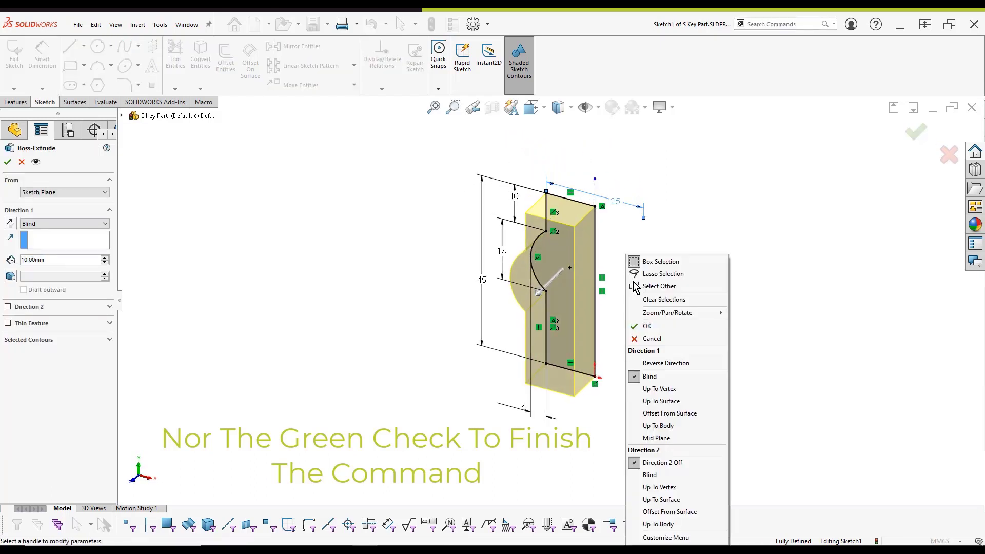
left_click(656, 438)
key("Return")
left_click(559, 291)
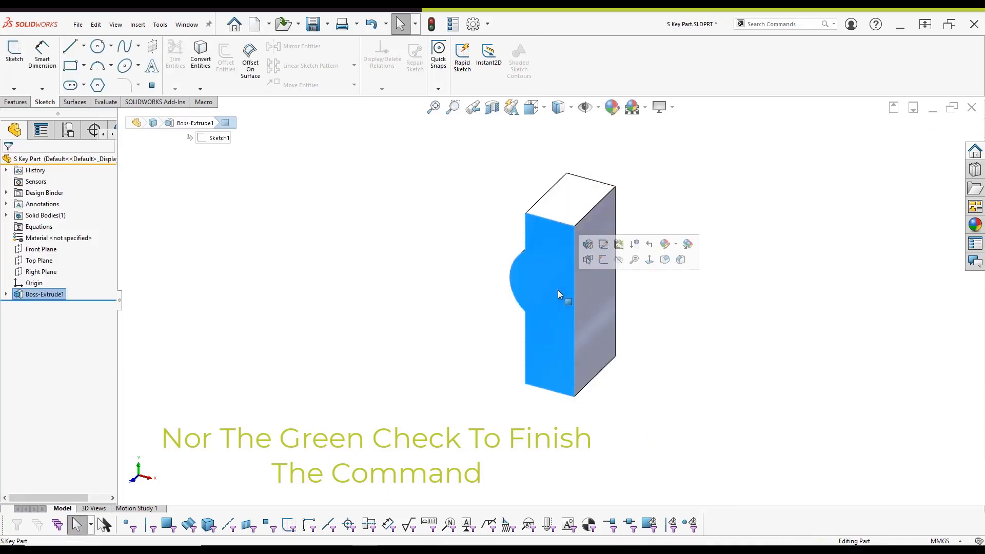
Step: Start a sketch on the front face and convert its edges into the sketch
left_click(608, 264)
key("s")
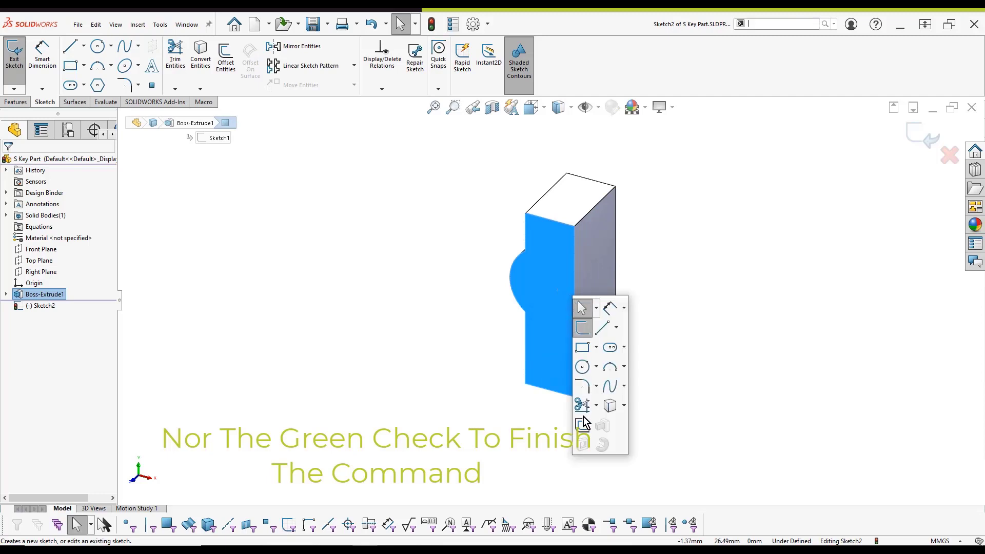
left_click(610, 413)
left_click(574, 359)
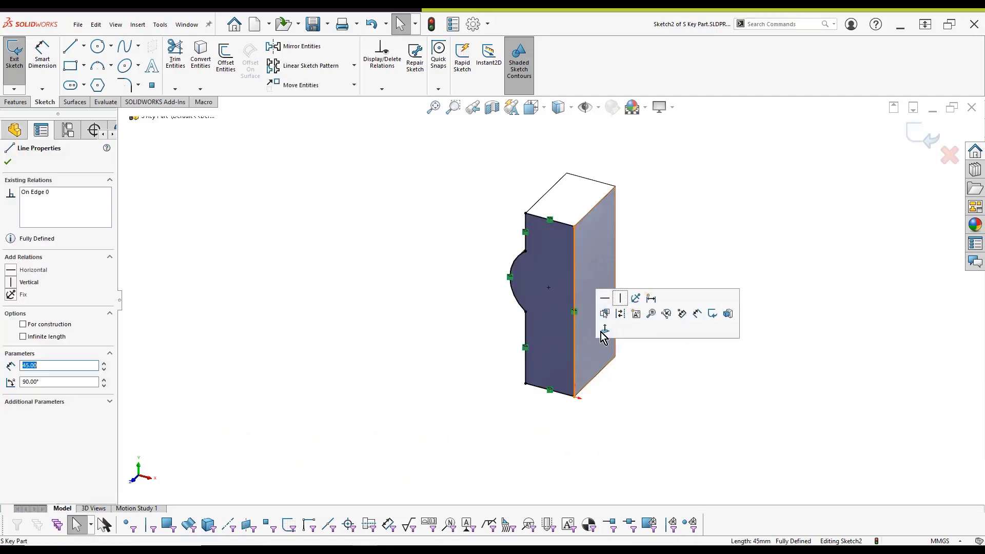
key("Escape")
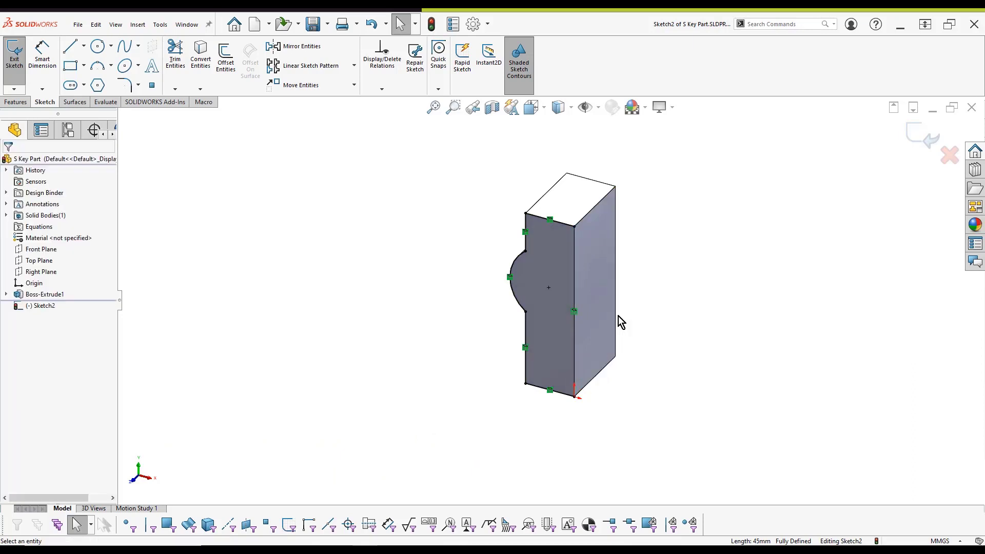
Step: Revolve the auto-closed sketch 90° about the right edge line
key("s")
left_click(650, 464)
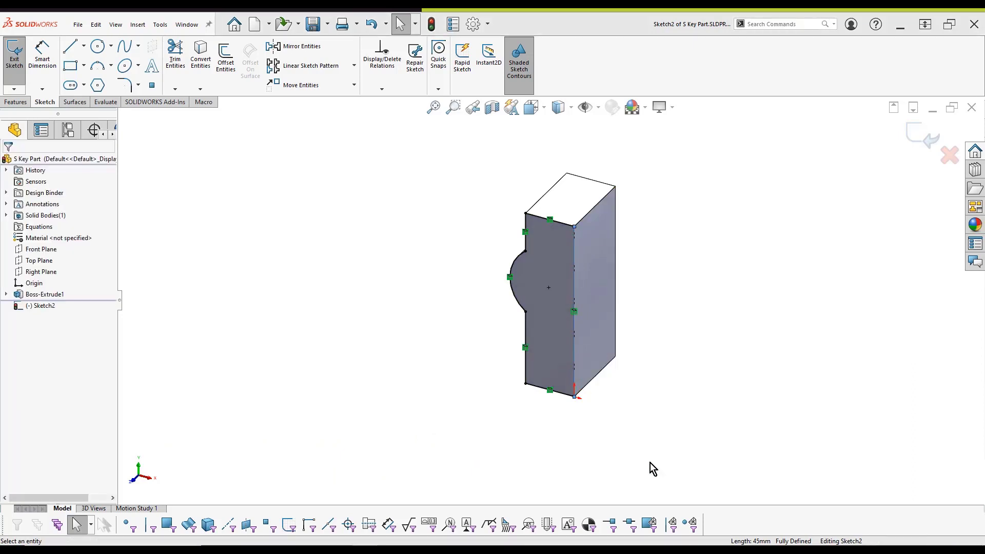
left_click(519, 286)
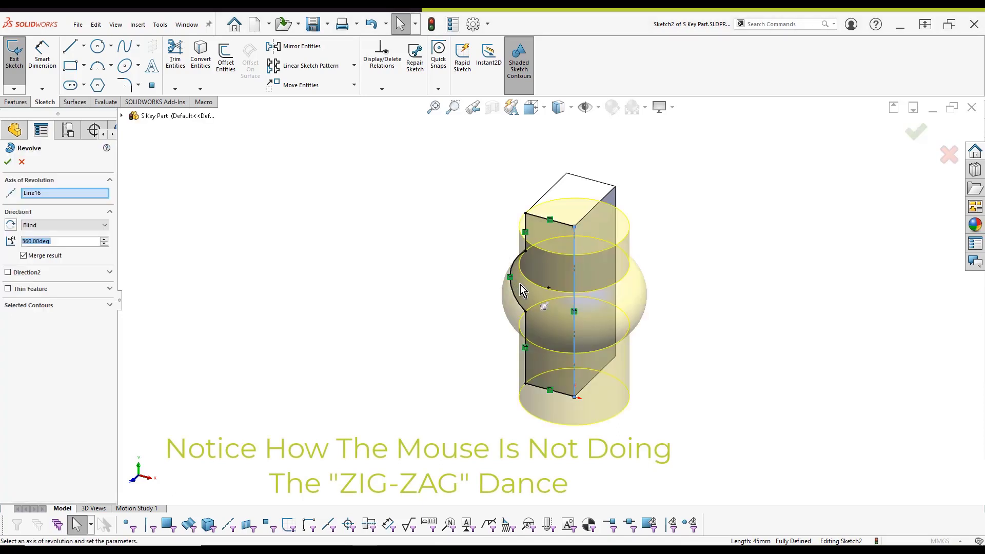
type("90")
key("Return")
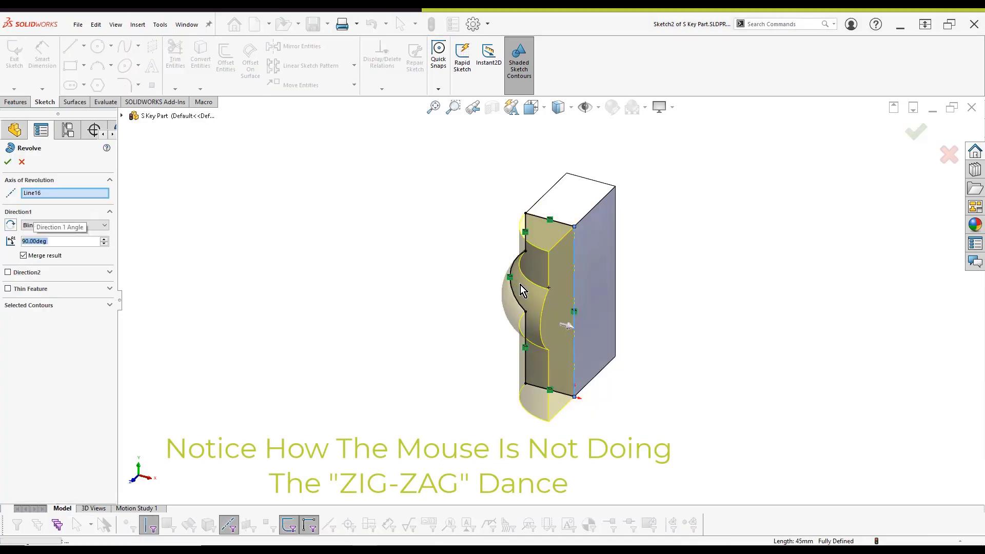
middle_click_drag(520, 284, 568, 306)
left_click(587, 292)
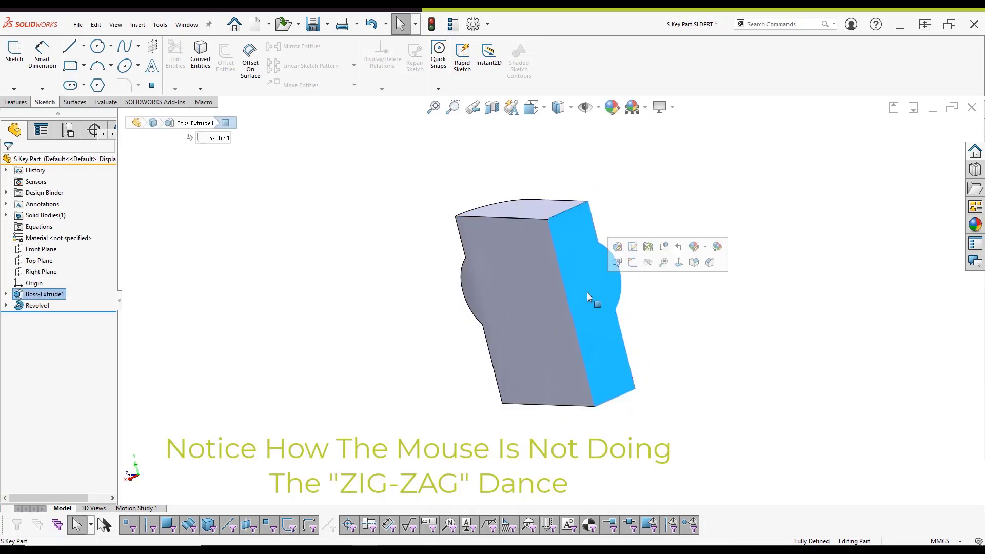
Step: Sketch on the right face and revolve the auto-closed profile about Line16 to create Revolve2
left_click(633, 262)
key("s")
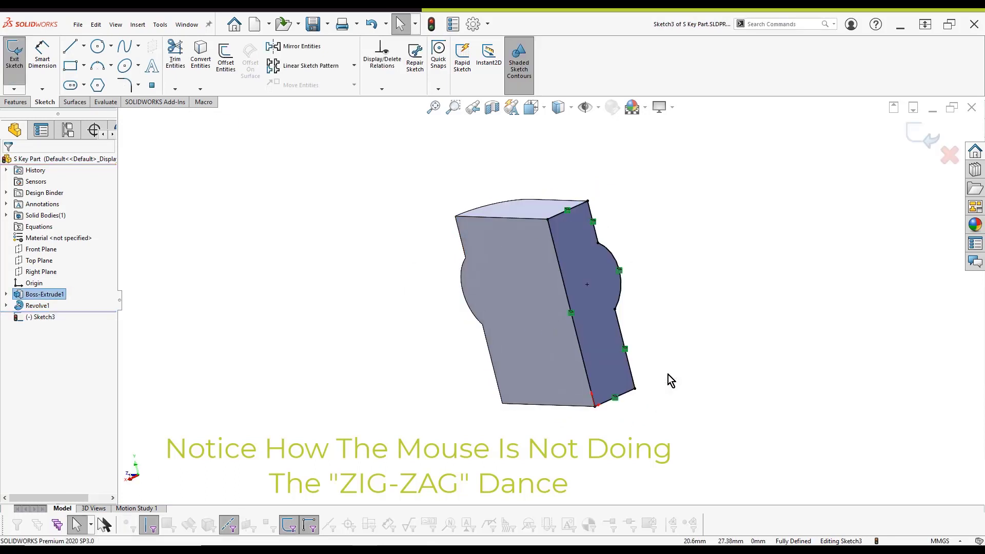
left_click(581, 348)
key("Escape")
key("s")
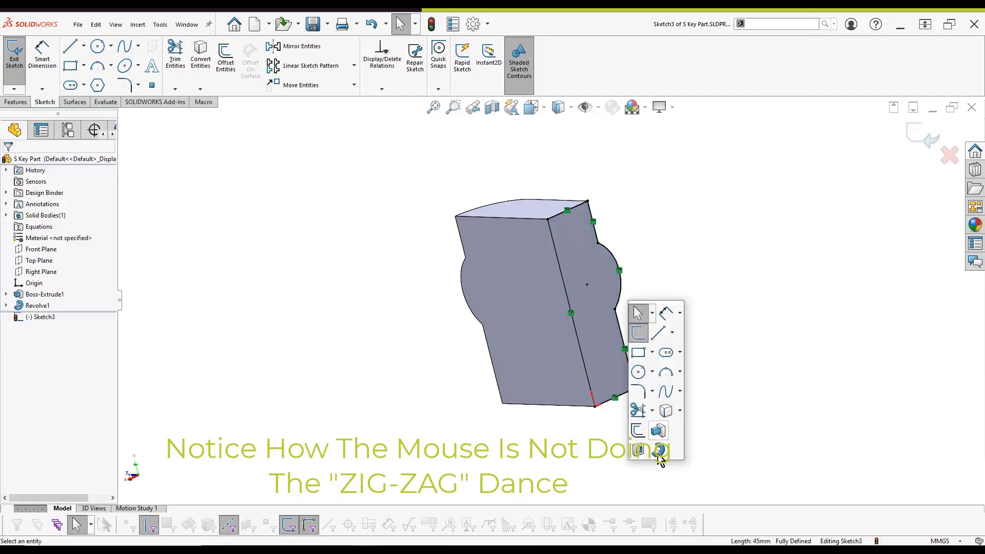
left_click(659, 450)
left_click(531, 287)
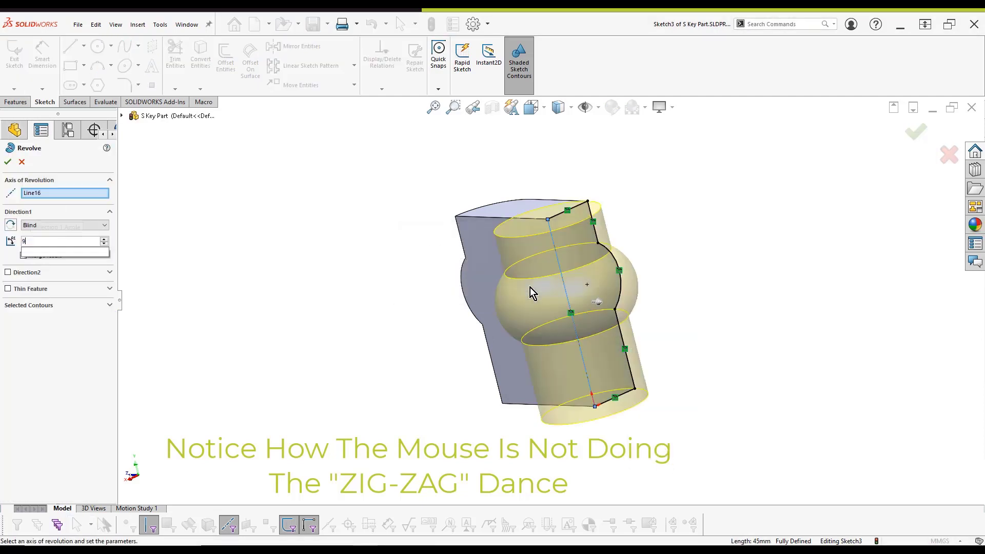
key("Return")
left_click(531, 288)
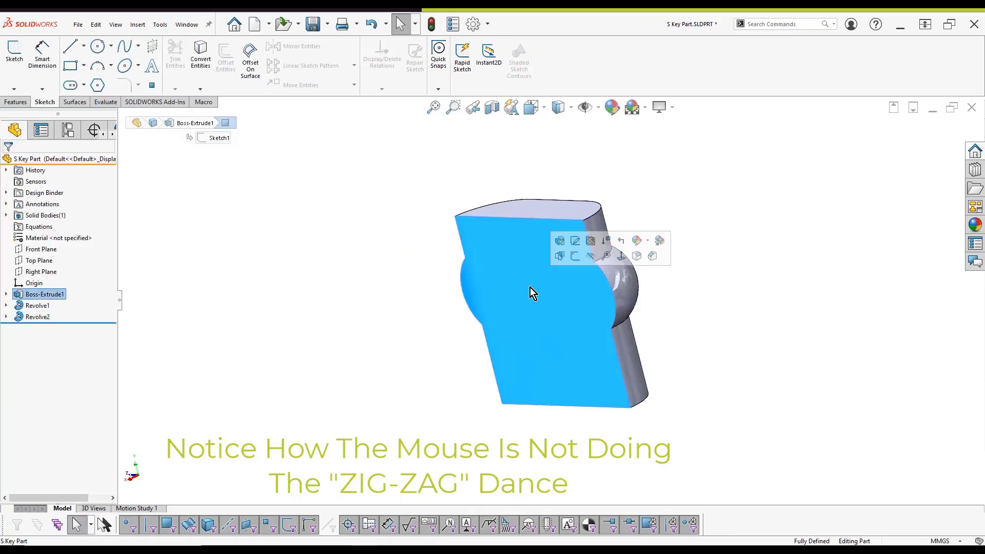
Step: Mirror the Revolve2 body across the large flat face Face<1>
key("s")
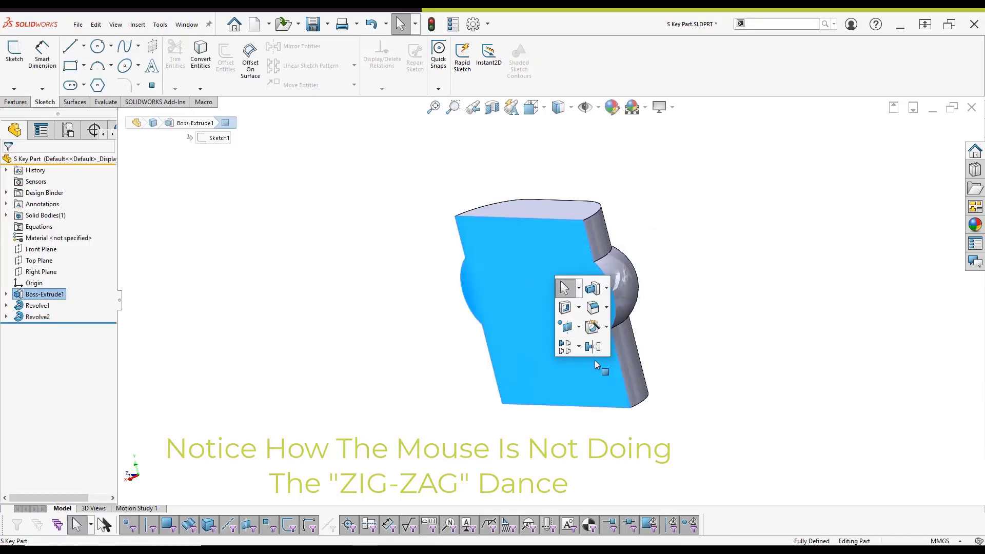
left_click(593, 347)
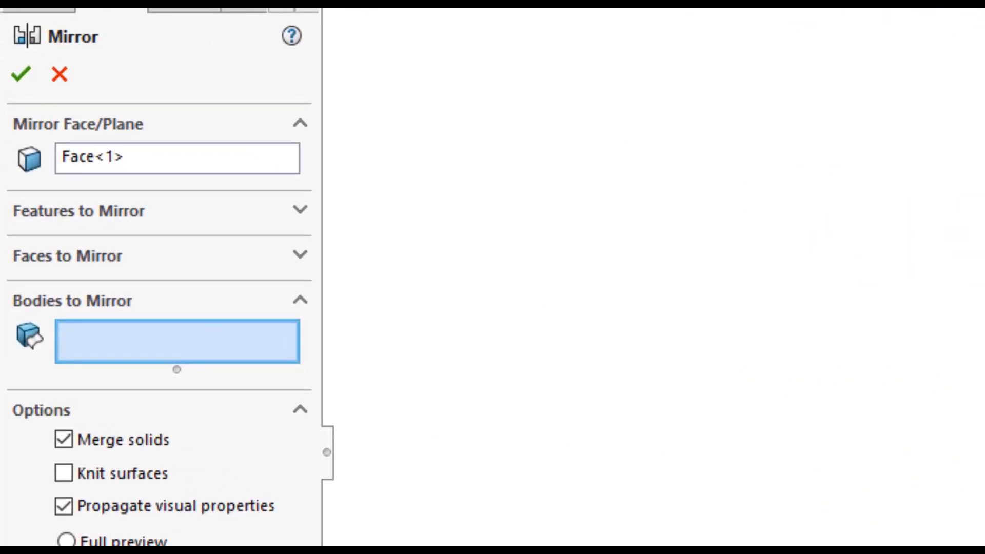
left_click(527, 211)
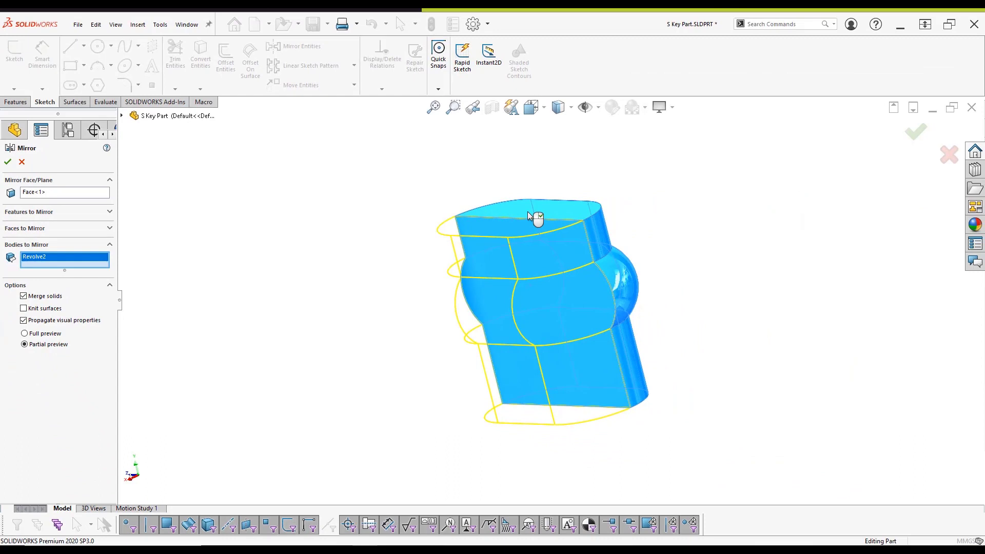
Step: Accept the mirror feature and start a new sketch on the part's top face
right_click(528, 211)
left_click(528, 211)
left_click(570, 187)
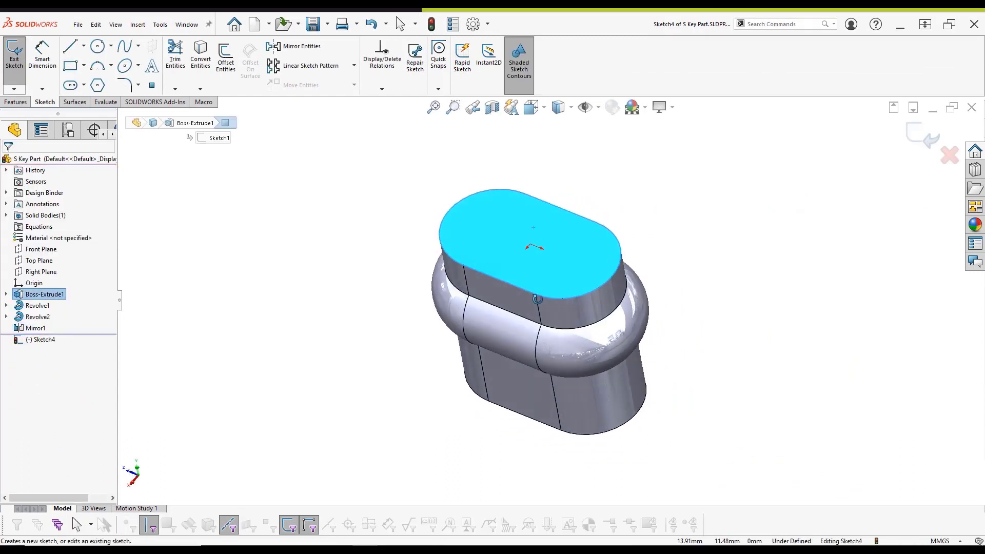
Step: Draw a circle centred at the origin and dimension its diameter to 16 mm
key("s")
left_click(559, 377)
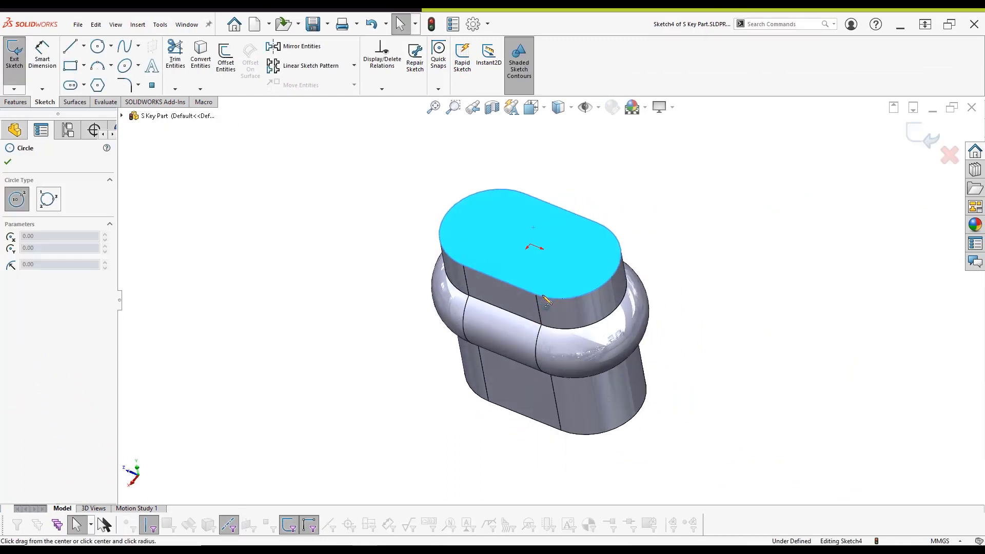
left_click(530, 249)
left_click(523, 219)
key("s")
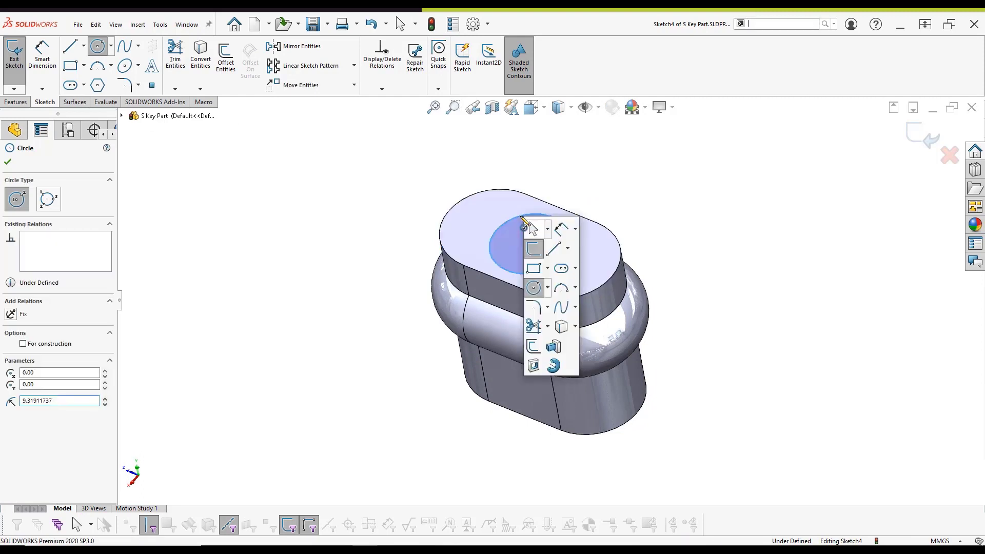
left_click(563, 226)
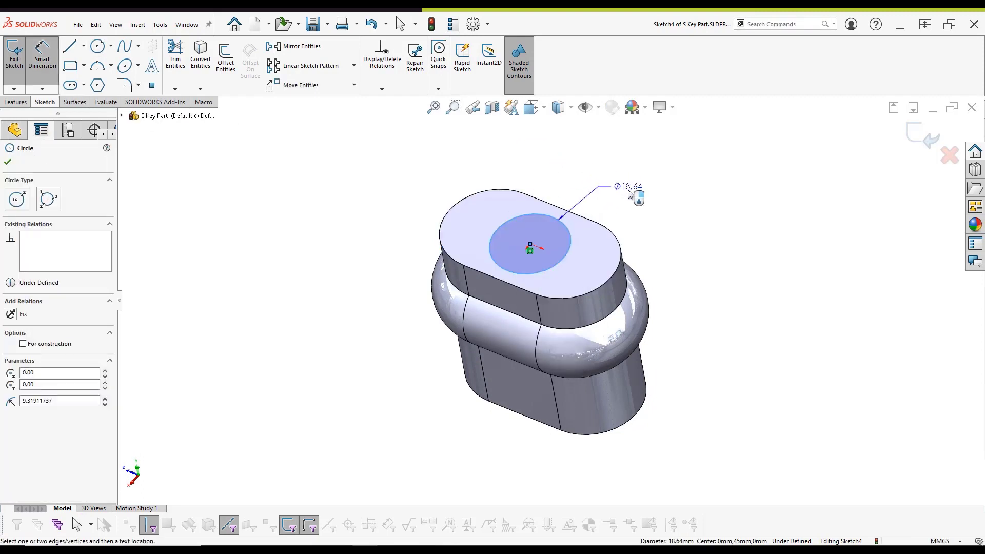
left_click(639, 204)
type("16")
key("Return")
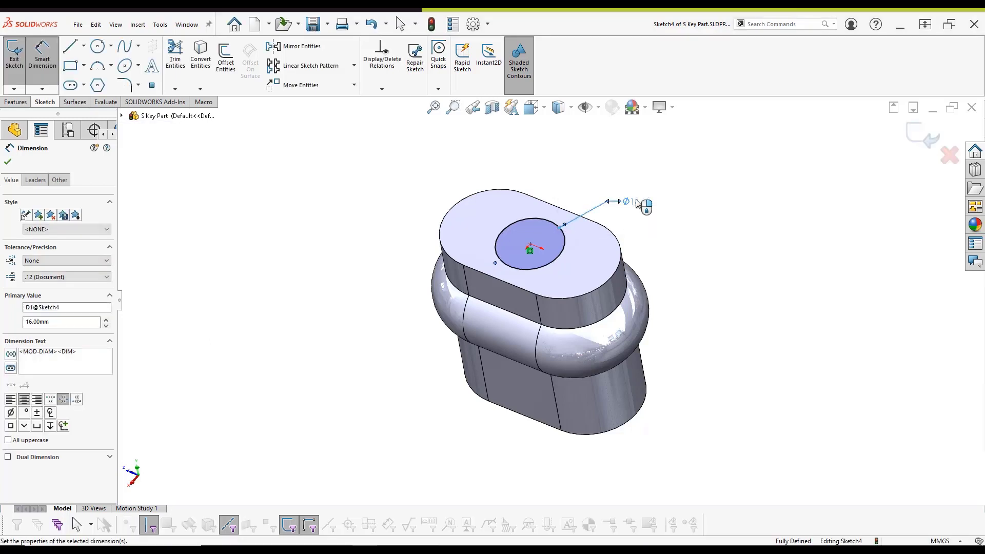
Step: Extrude-cut the 16 mm circle up to a vertex on the bulge to form the hole
key("s")
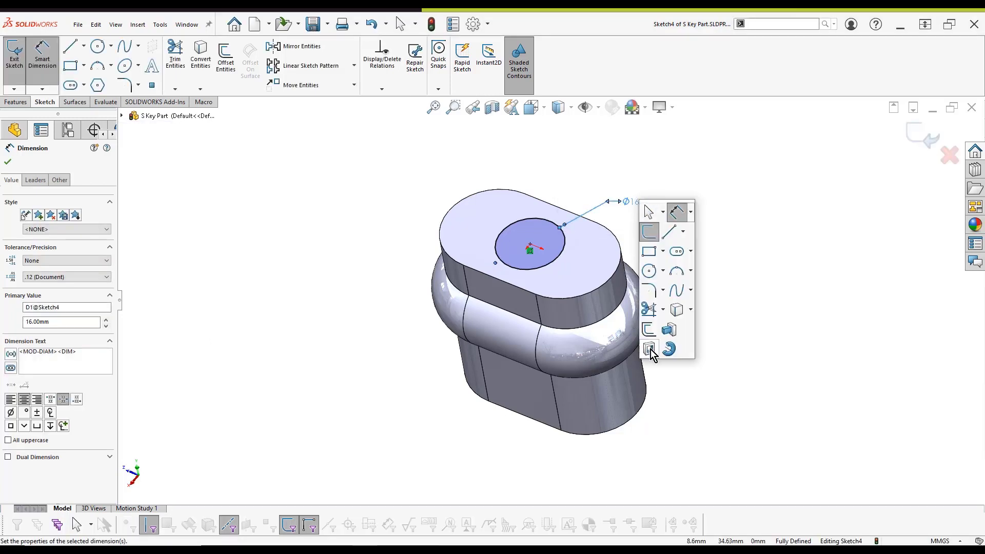
left_click(651, 350)
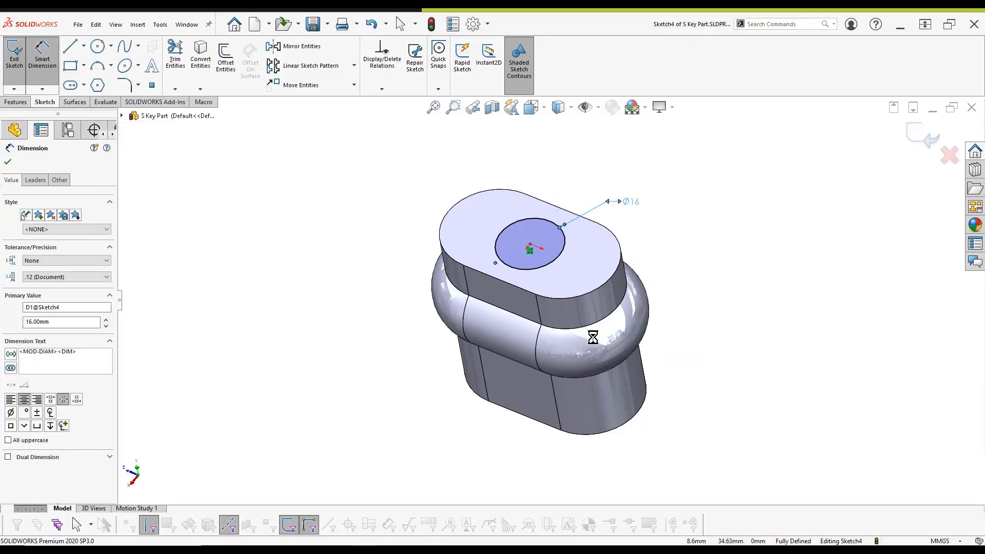
left_click(542, 325)
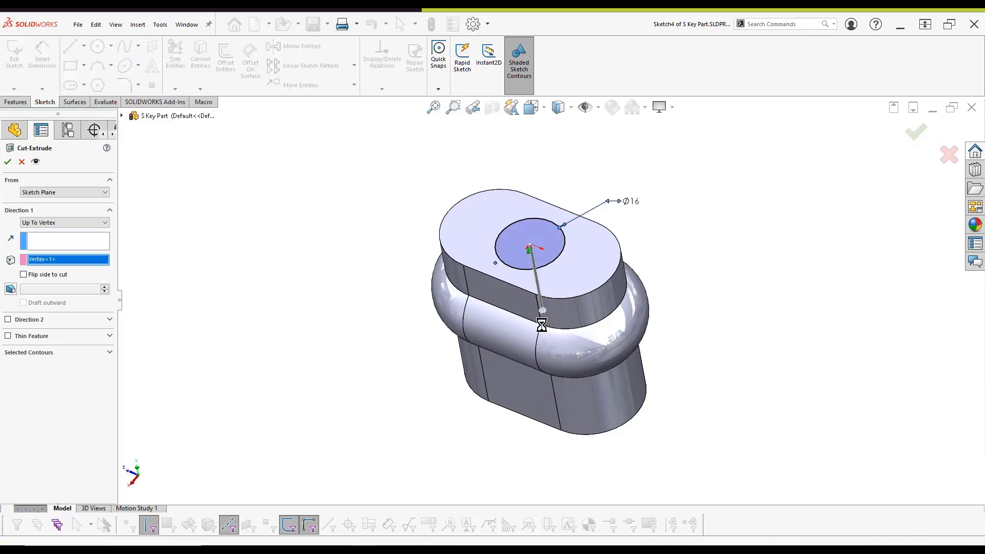
key("Return")
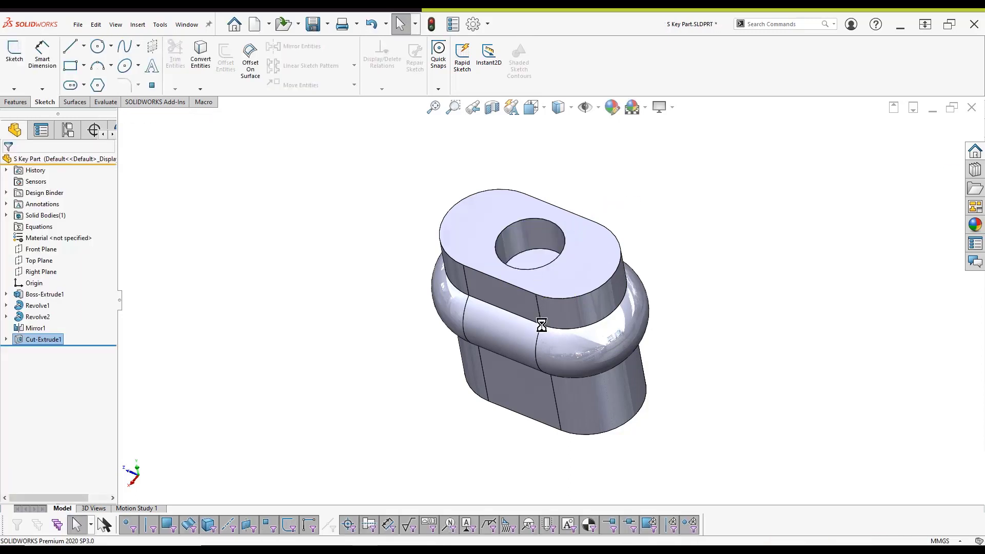
key("s")
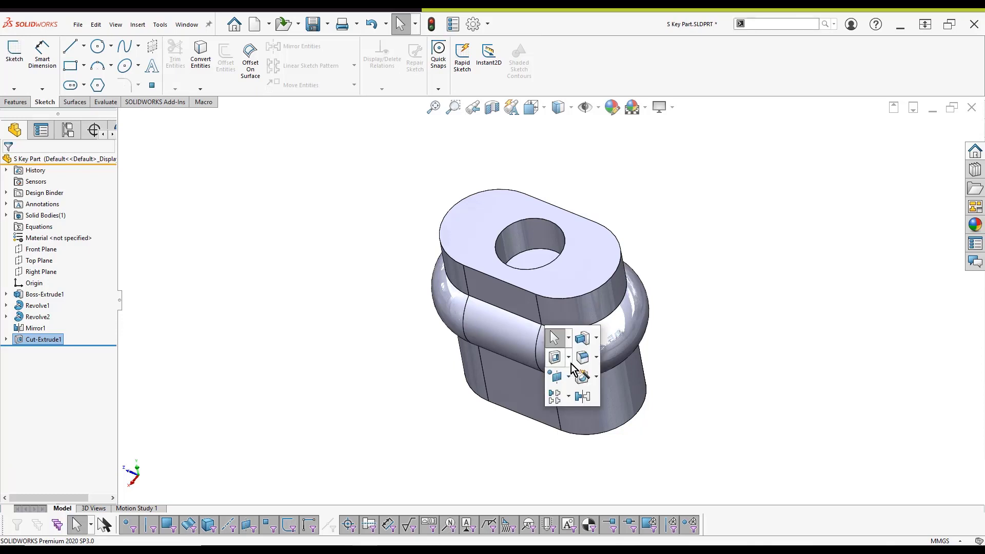
Step: Fillet the top outer edge and the lower shoulder edges with a 2 mm radius
left_click(530, 294)
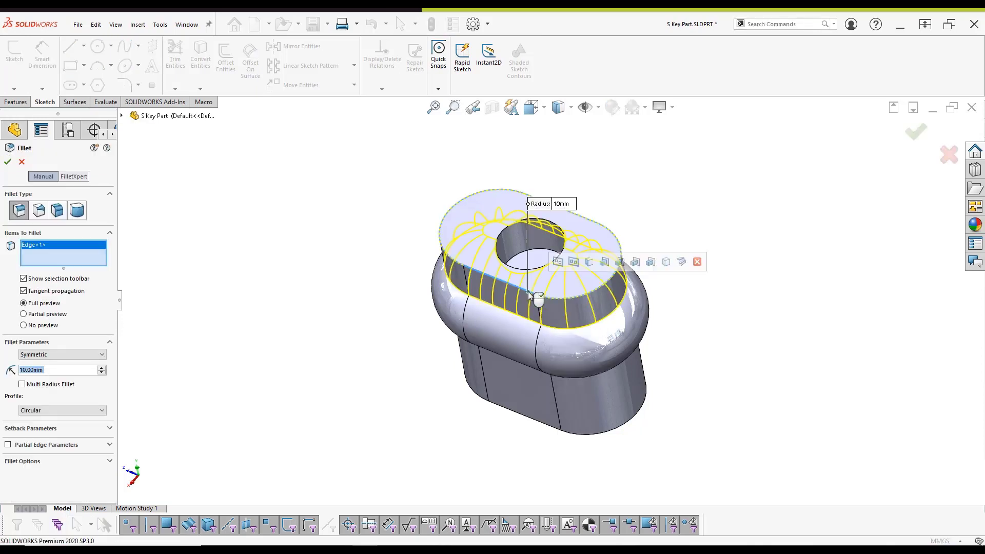
type("2")
key("Return")
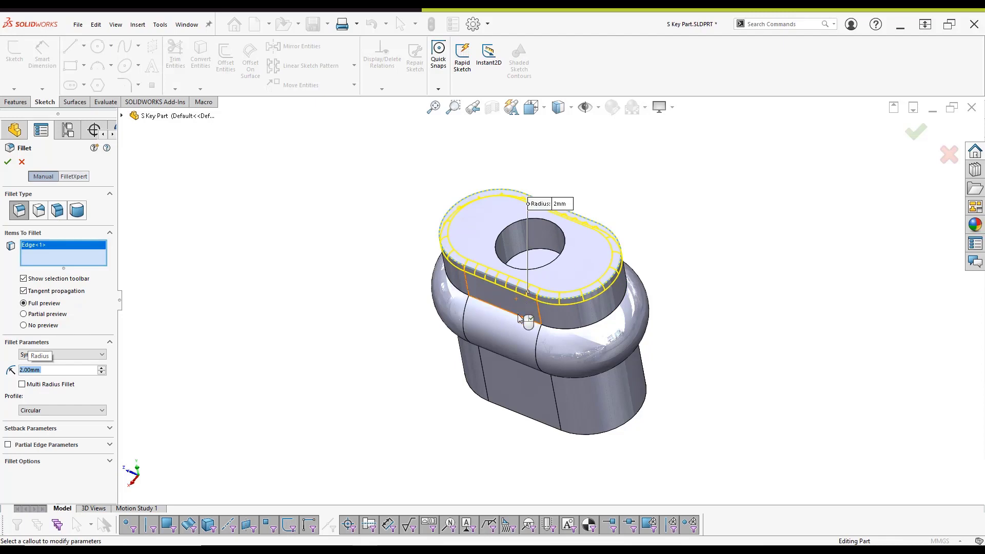
left_click(520, 318)
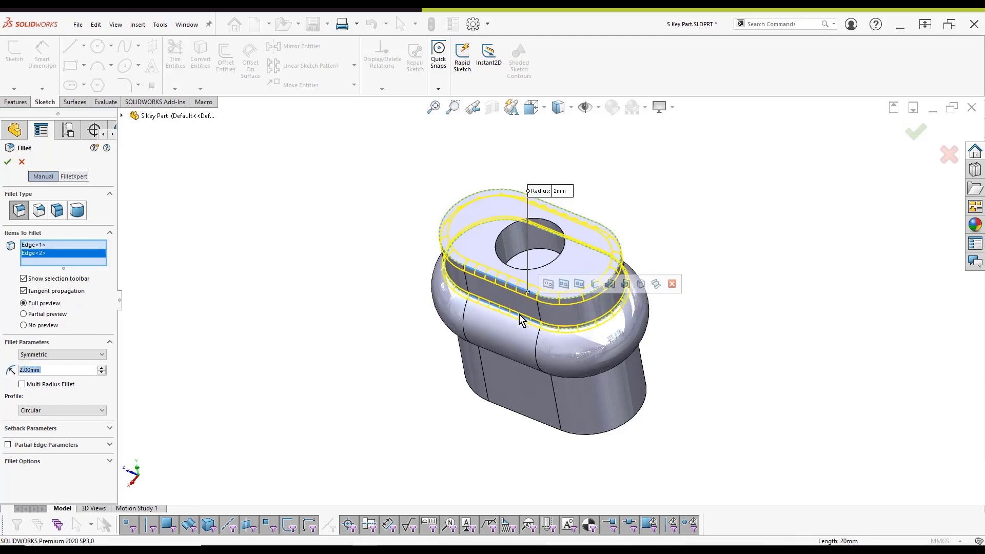
left_click(564, 284)
key("Return")
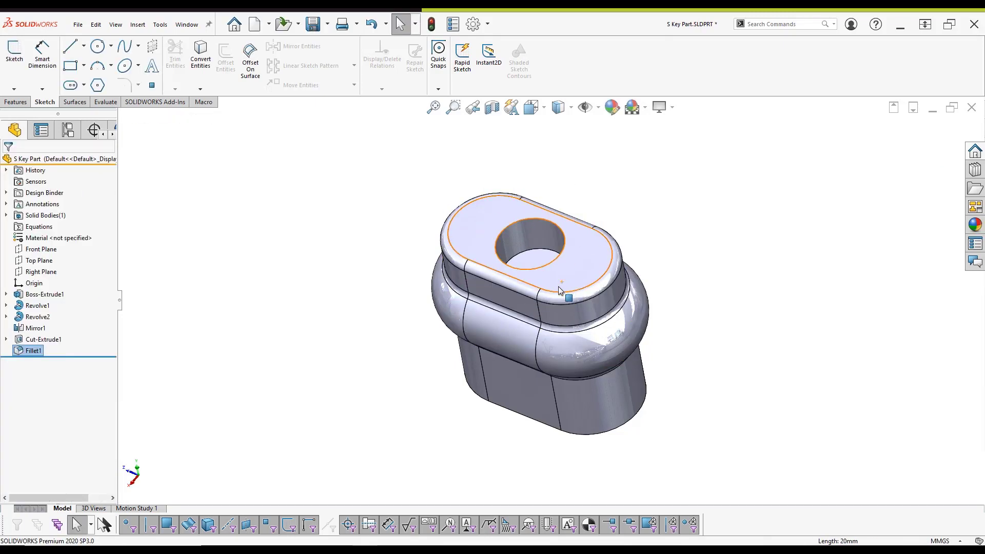
mouse_move(556, 297)
middle_mouse_down()
mouse_move(599, 288)
mouse_move(519, 276)
mouse_move(587, 286)
mouse_move(569, 294)
middle_mouse_up()
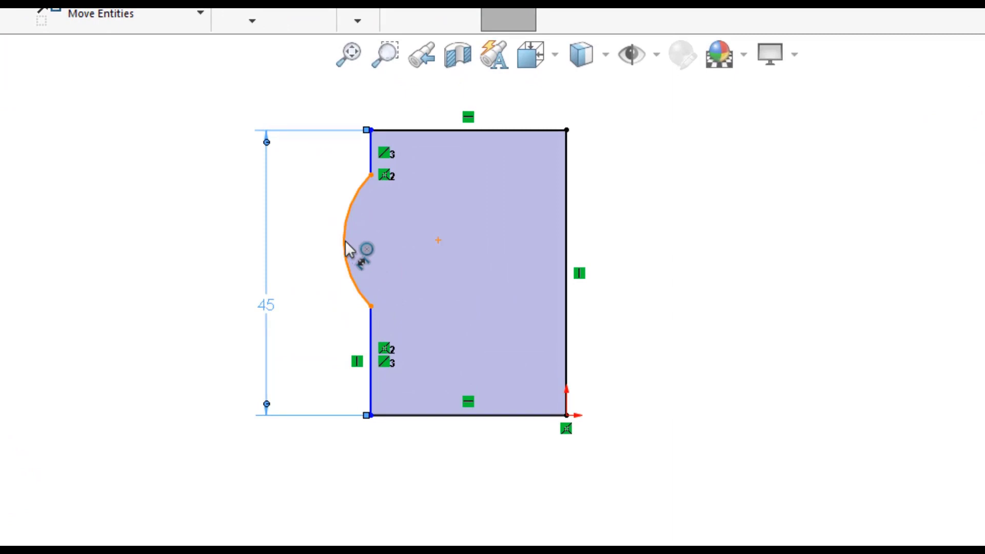
Step: Add a point at the arc's midpoint and dimension its 4.23 offset from the lower vertical line
mouse_move(345, 240)
left_click(345, 241)
left_click(371, 372)
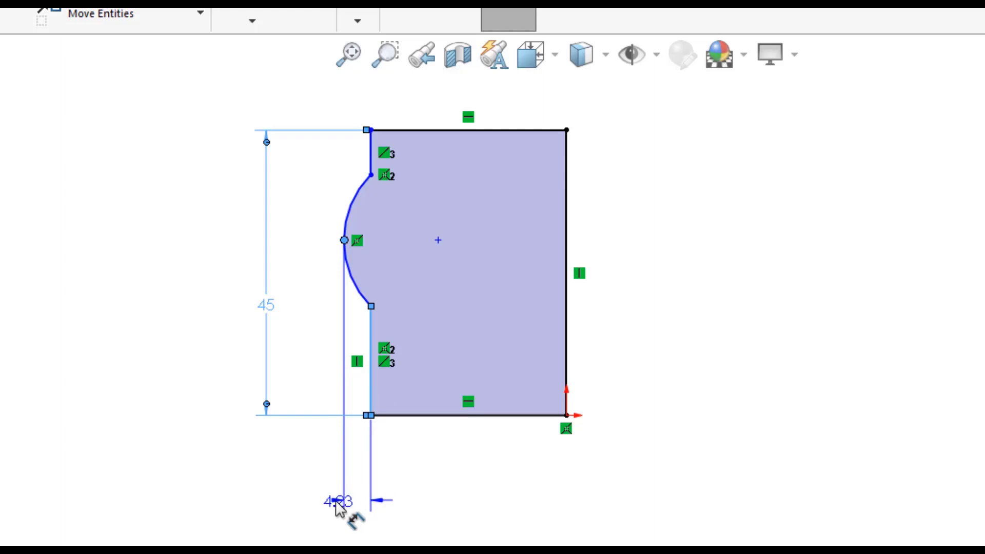
left_click(308, 508)
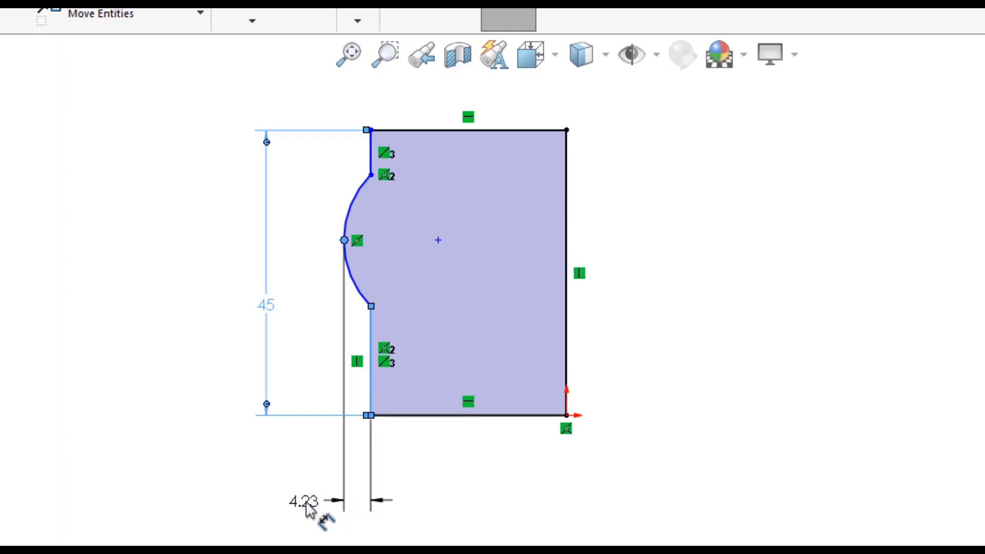
key("Return")
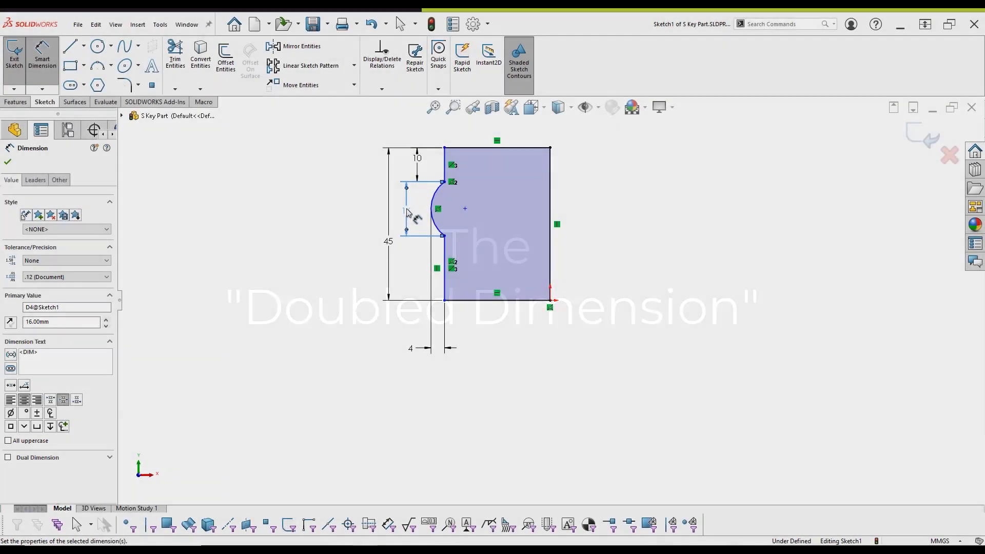
Step: Draw a vertical centerline up from the profile's bottom-right corner past the top edge
key("s")
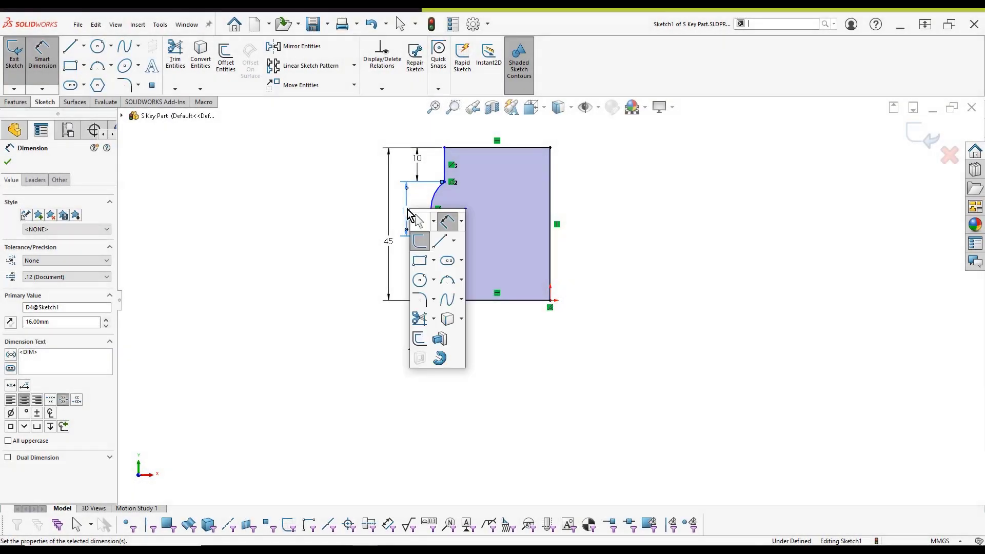
left_click(453, 242)
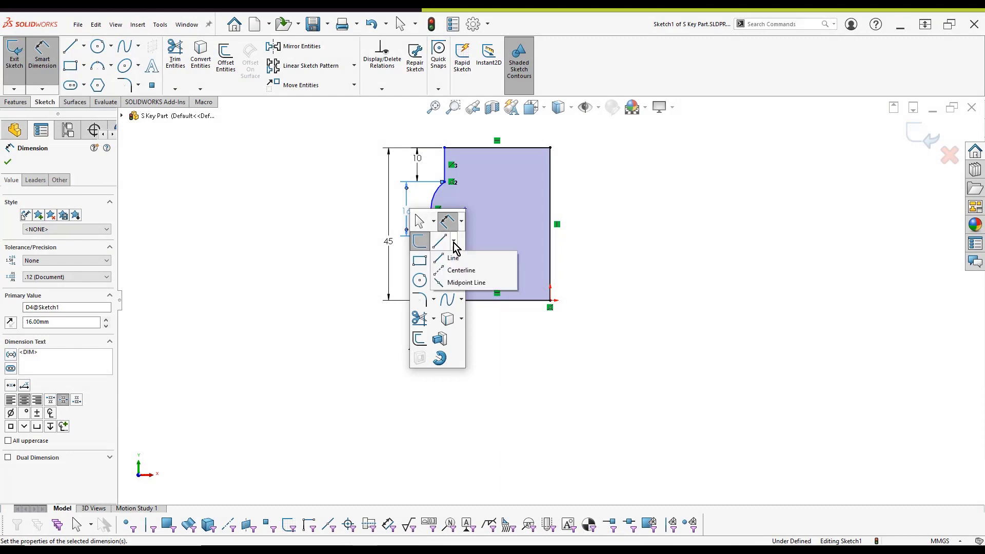
left_click(459, 276)
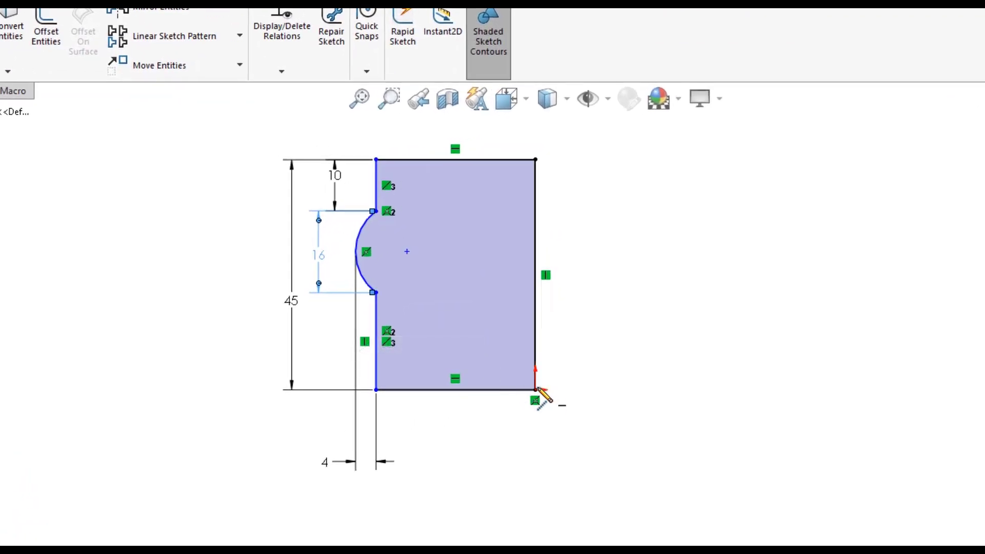
left_click(536, 389)
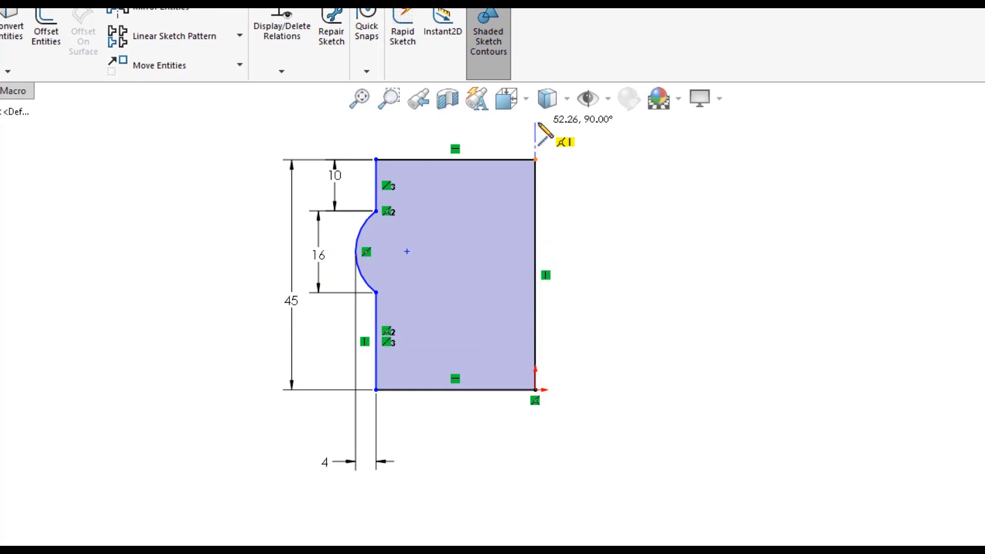
left_click(535, 123)
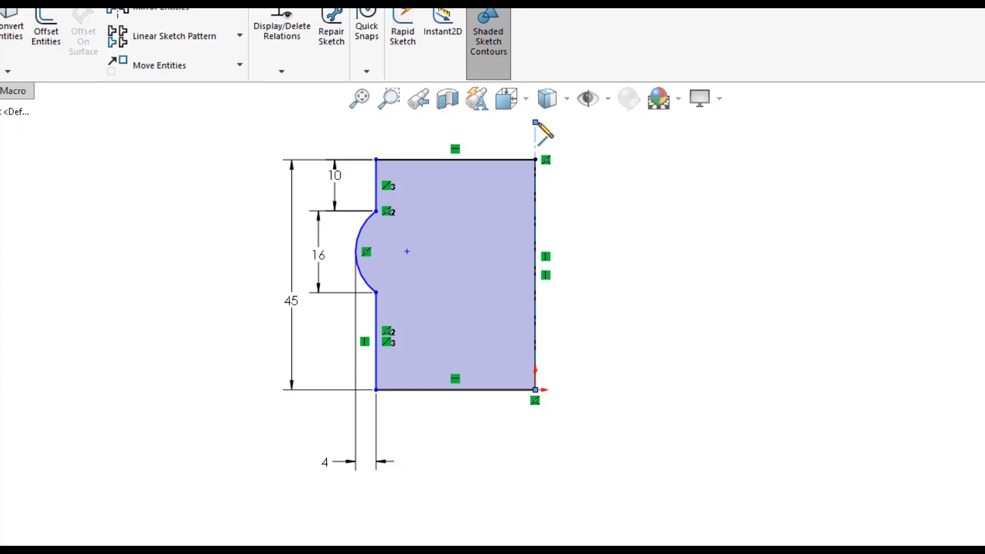
Step: Dimension the upper left edge across the centerline as a 25 mm diametric width
key("s")
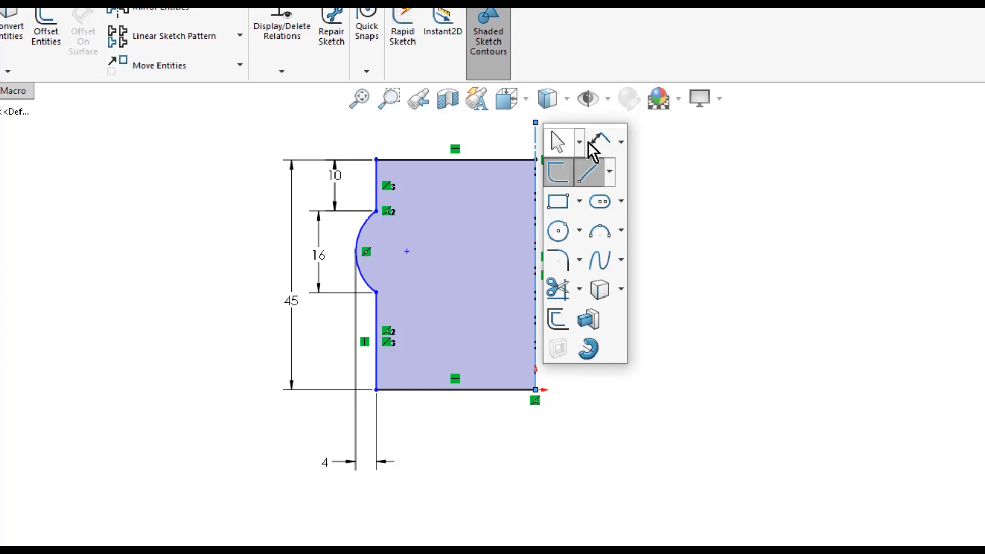
left_click(602, 141)
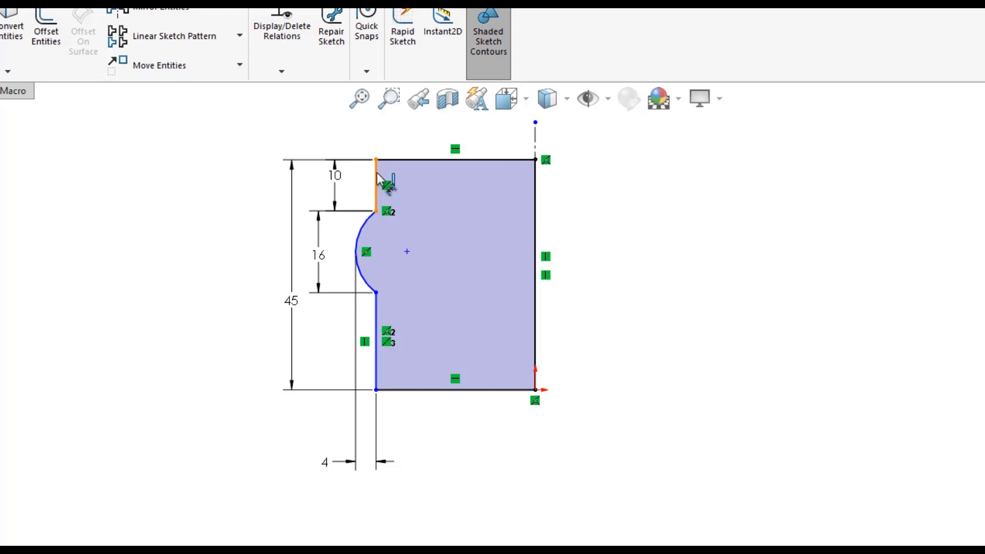
left_click(377, 177)
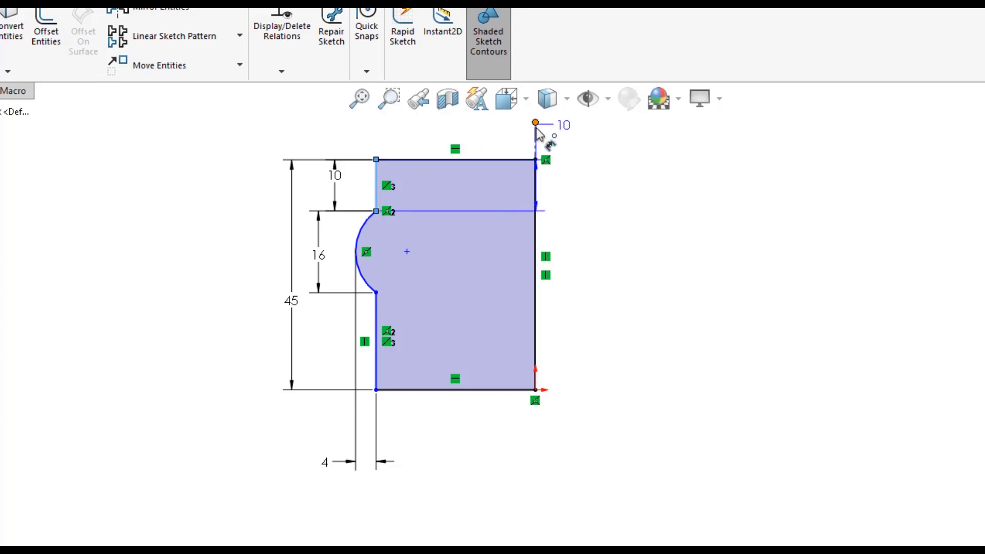
left_click(537, 139)
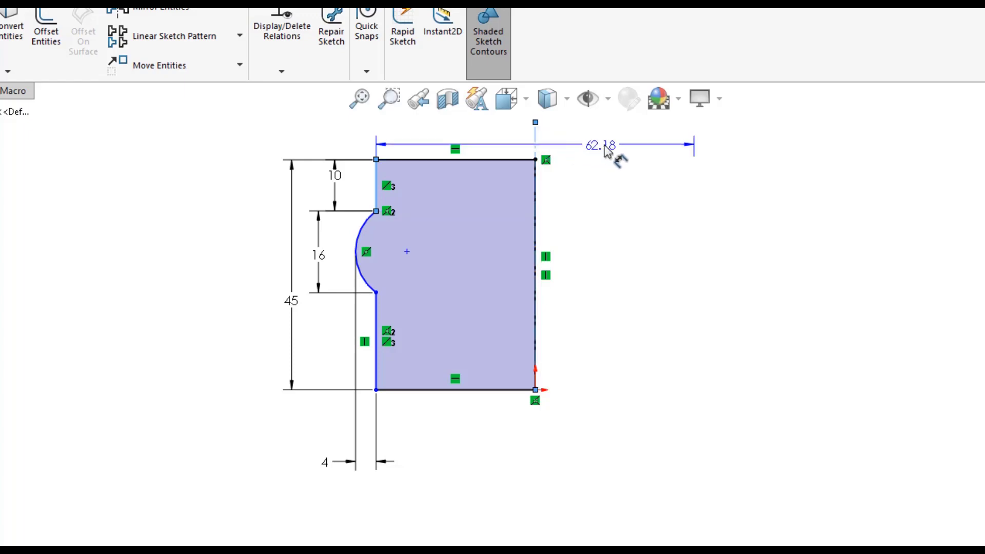
left_click(604, 148)
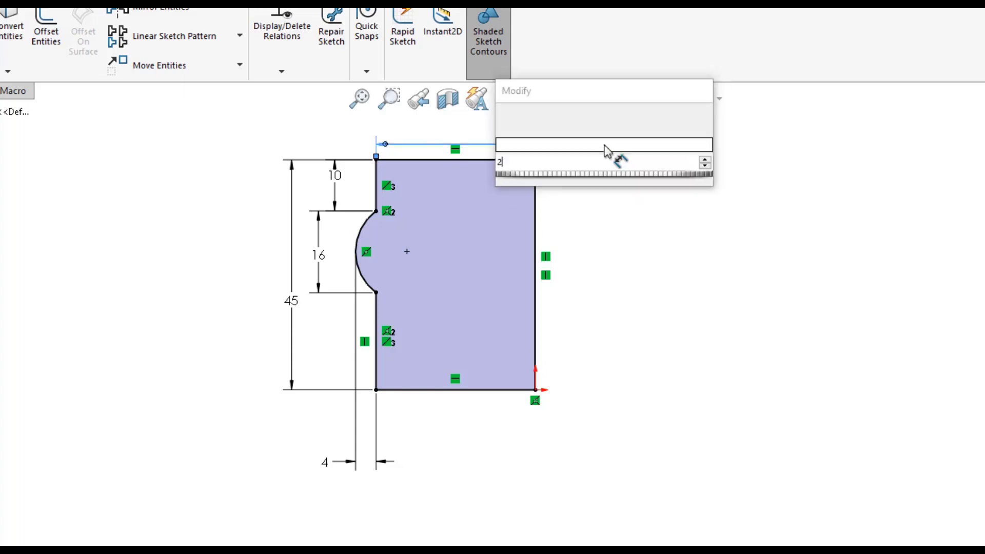
type("25")
key("Return")
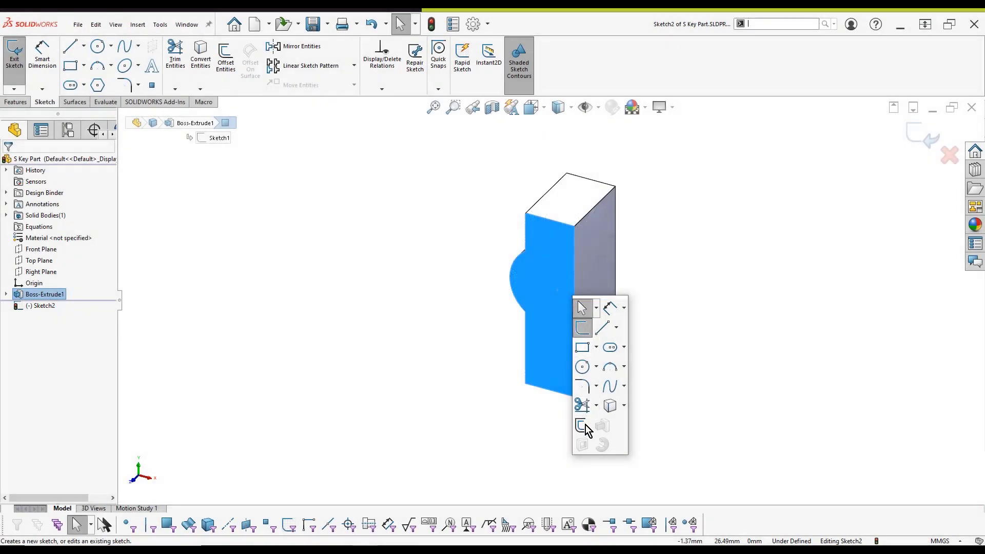
Step: Convert the front face outline into sketch lines and make the right vertical edge construction geometry
left_click(611, 410)
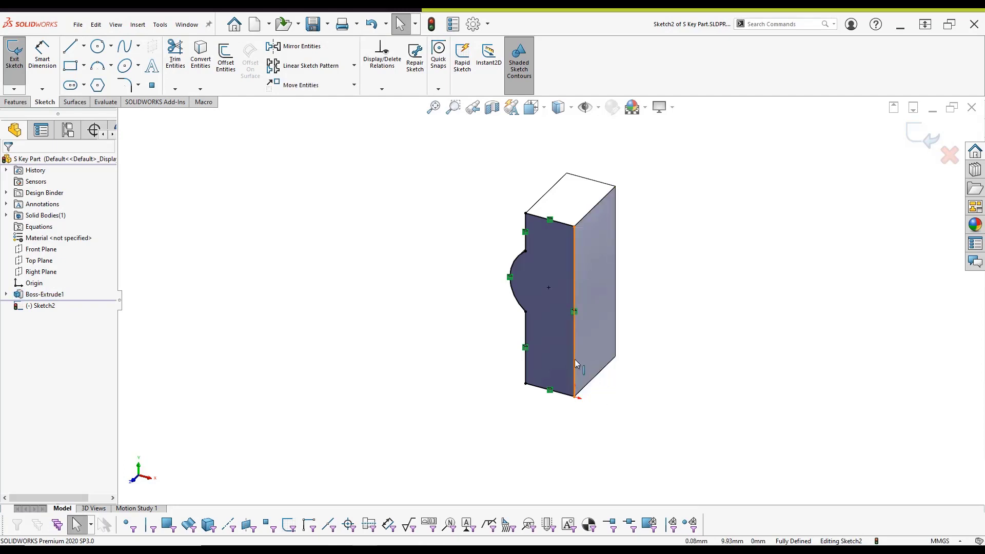
left_click(574, 339)
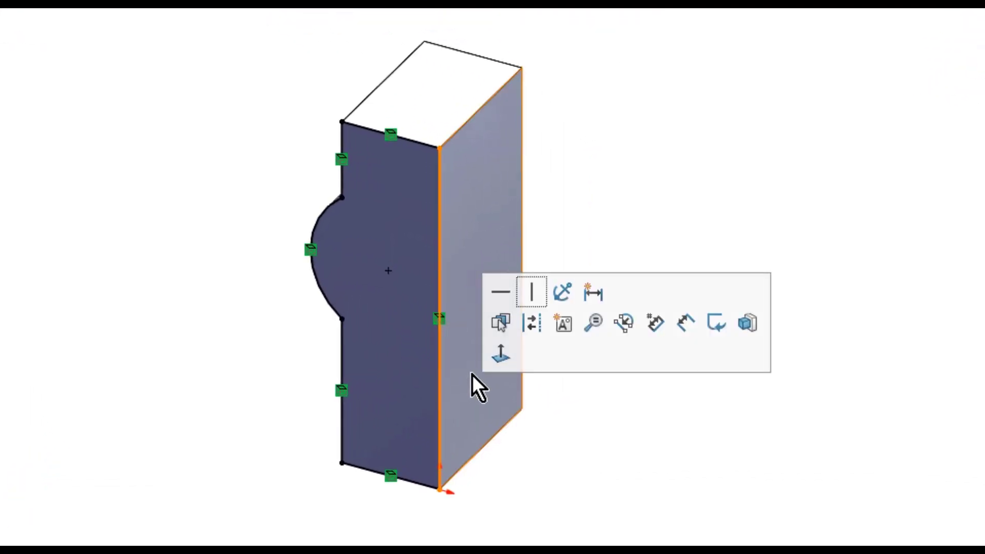
left_click(529, 328)
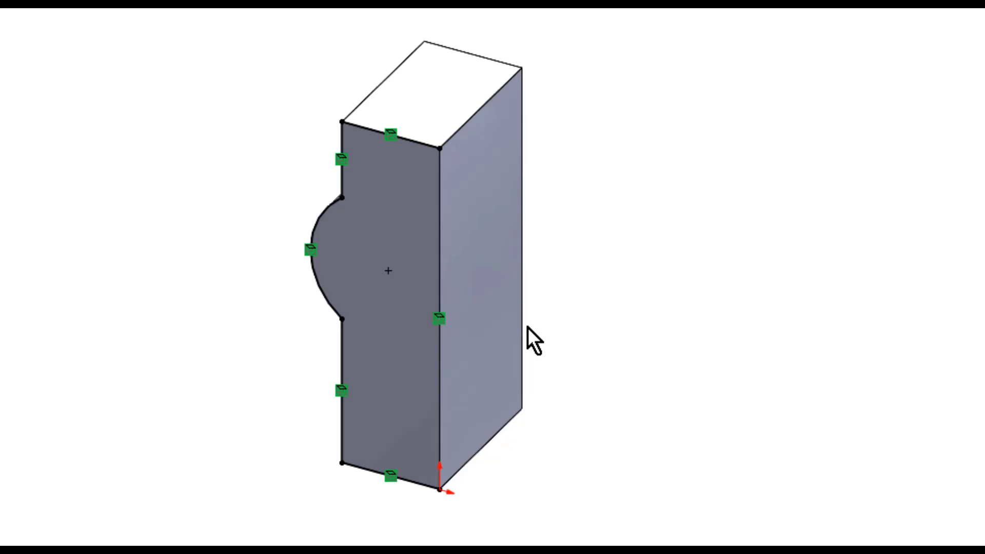
key("s")
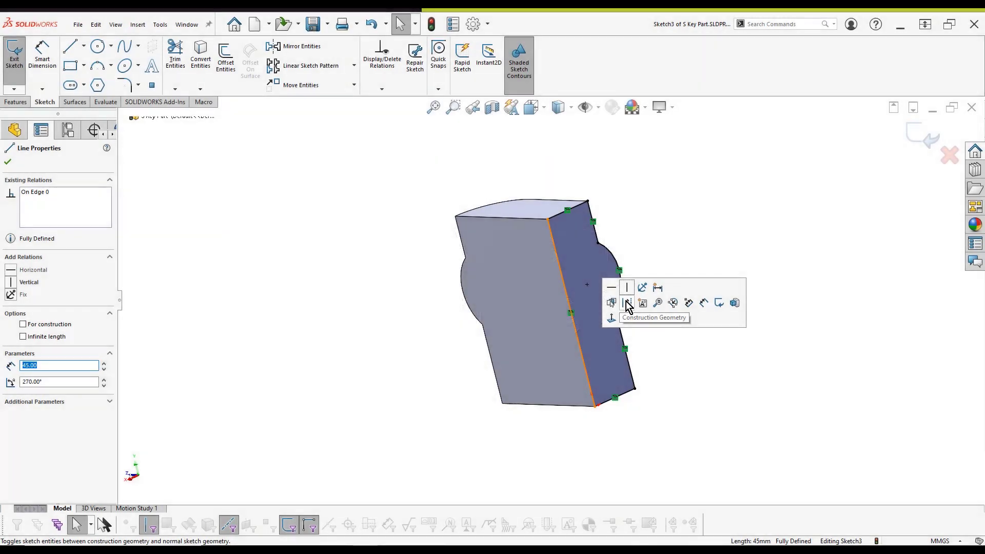
Step: Revolve the sketch, letting SOLIDWORKS automatically close the open profile
left_click(627, 303)
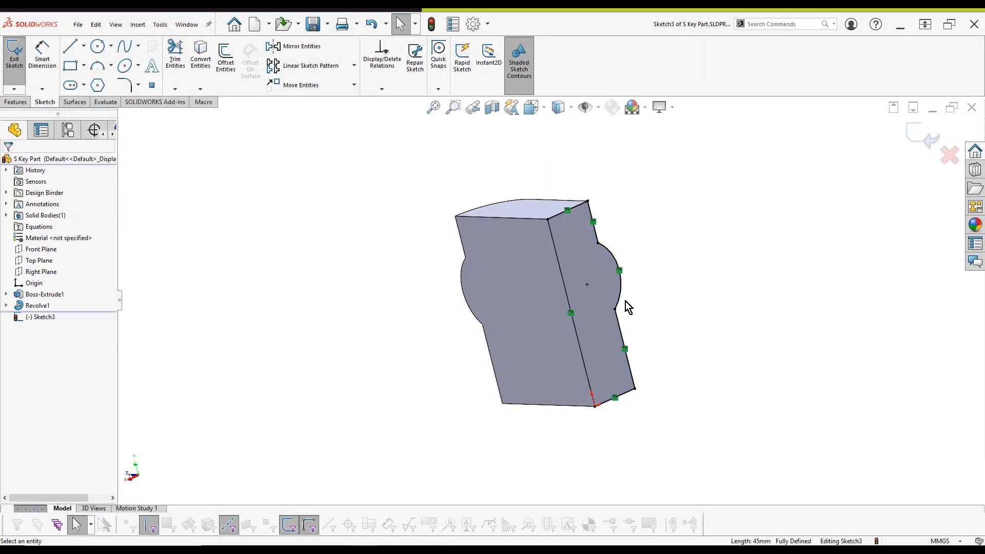
key("s")
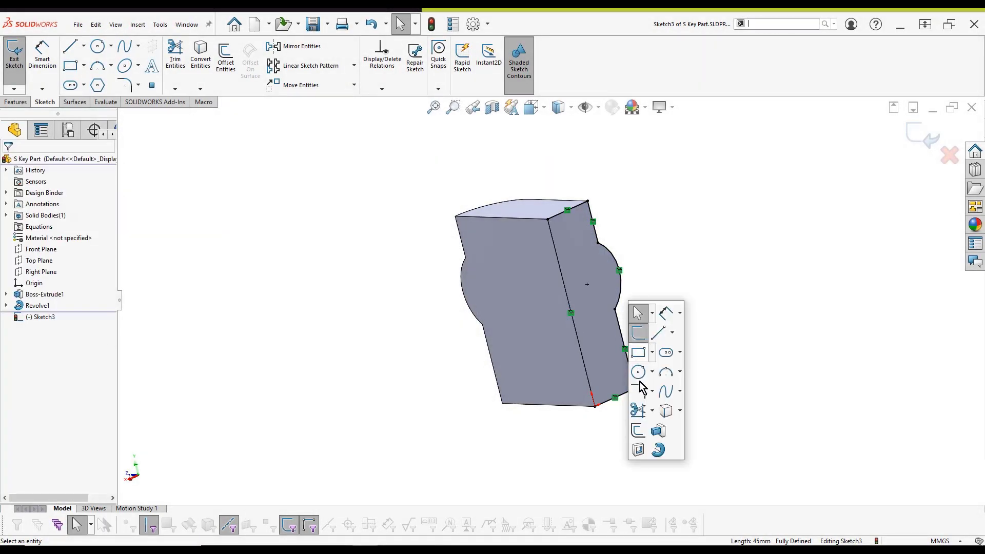
left_click(659, 451)
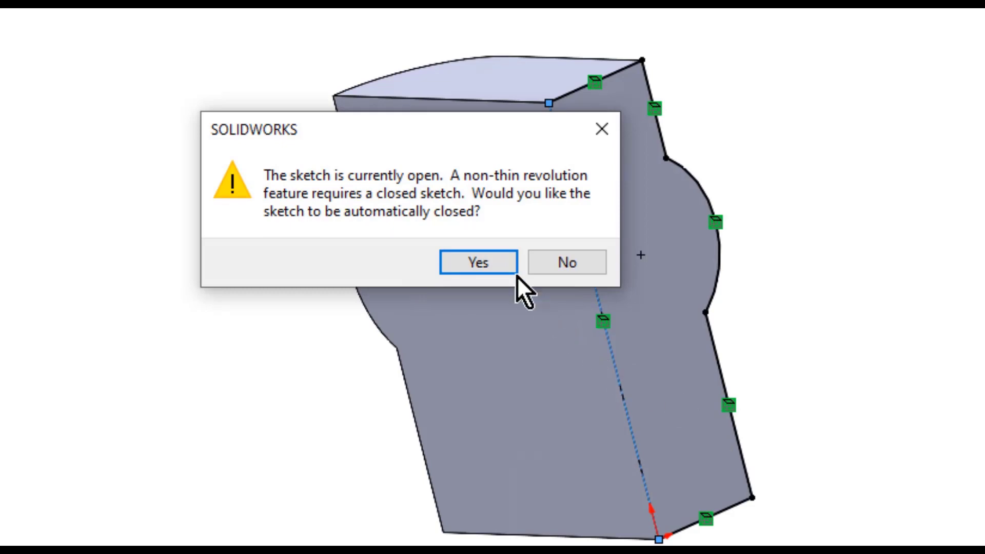
left_click(507, 261)
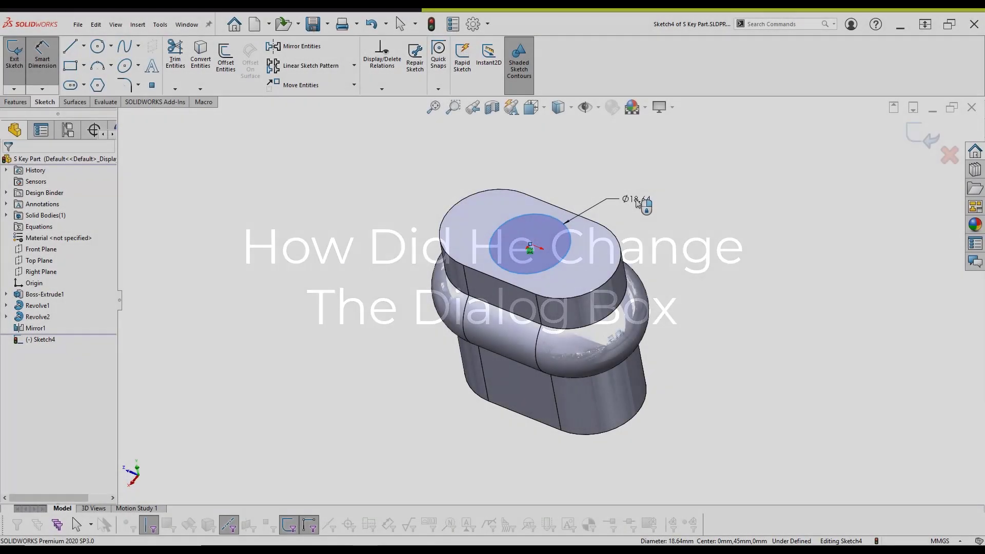
Step: Set the top circle's diameter to 16 mm and extrude-cut it up to the side vertex
double_click(638, 204)
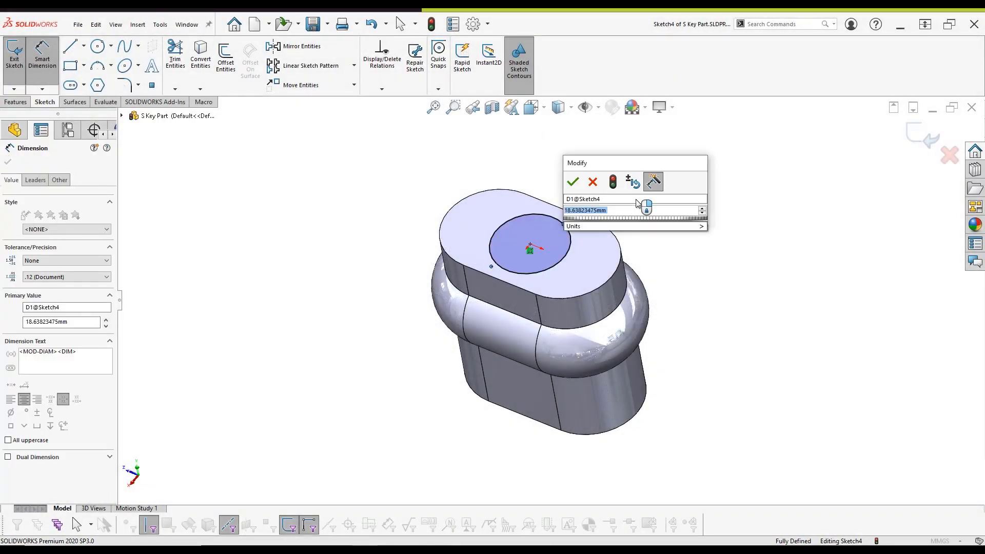
type("1")
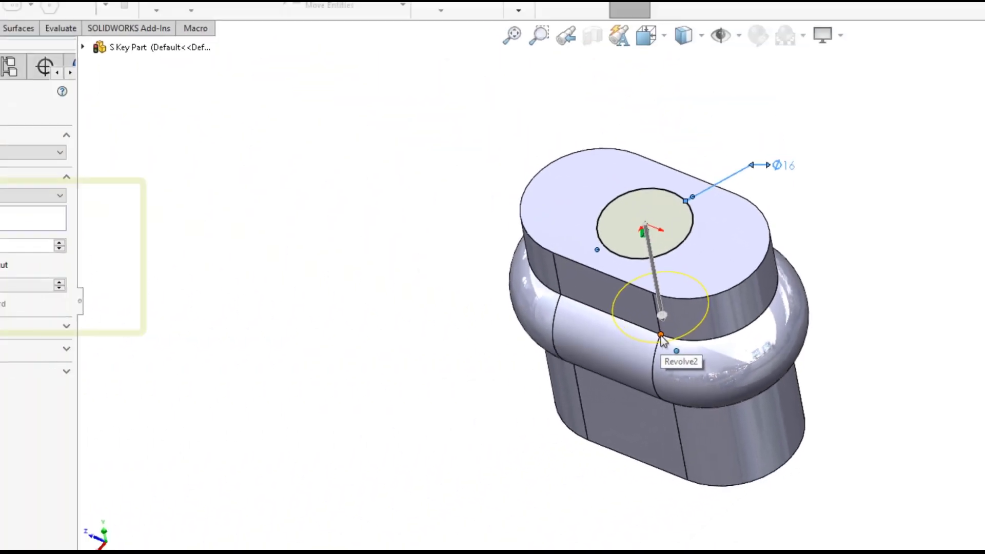
left_click(291, 299)
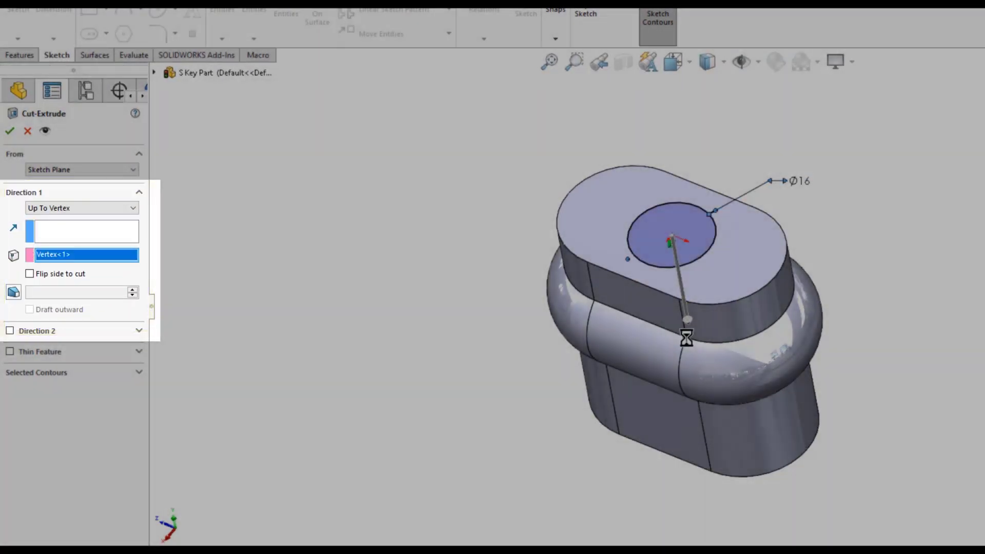
key("Return")
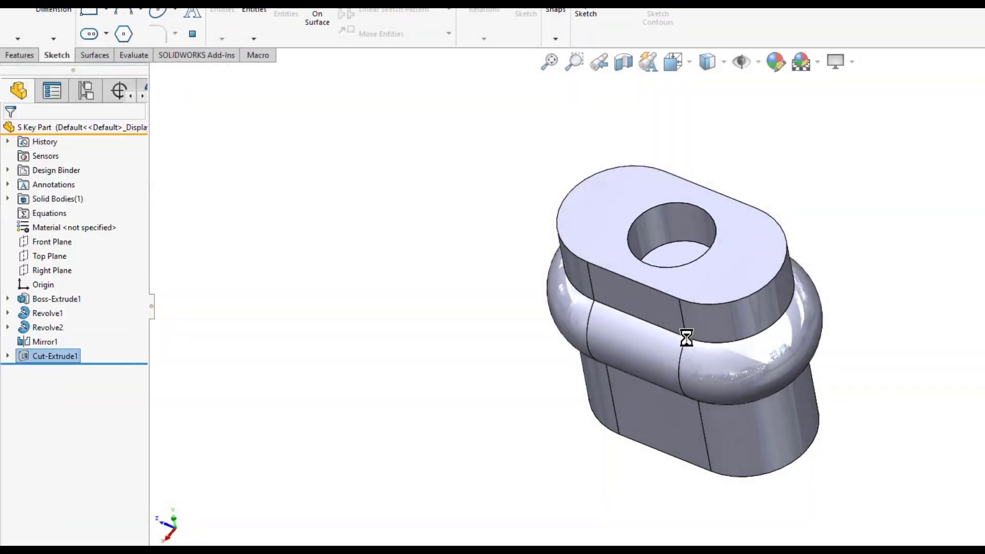